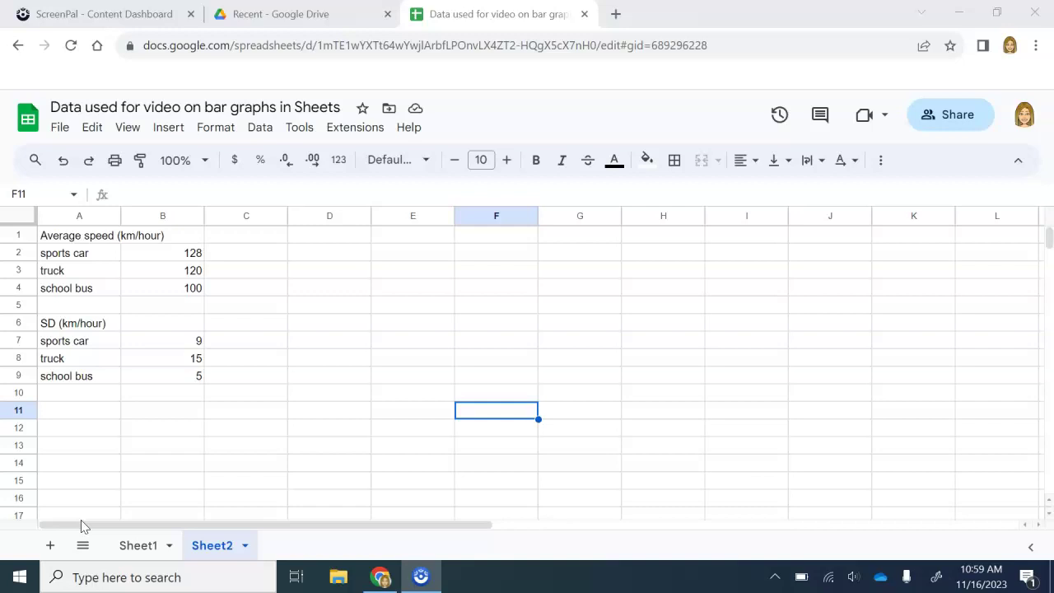
Step: Insert an empty chart on Sheet2 and drag its corner inward so column B's speeds stay visible
click(177, 130)
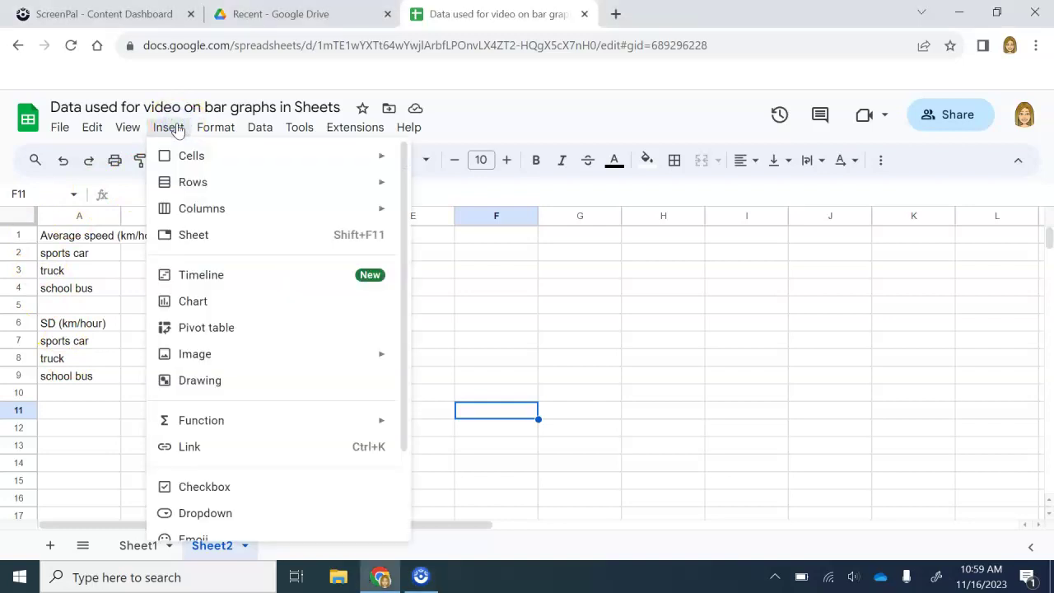
click(190, 303)
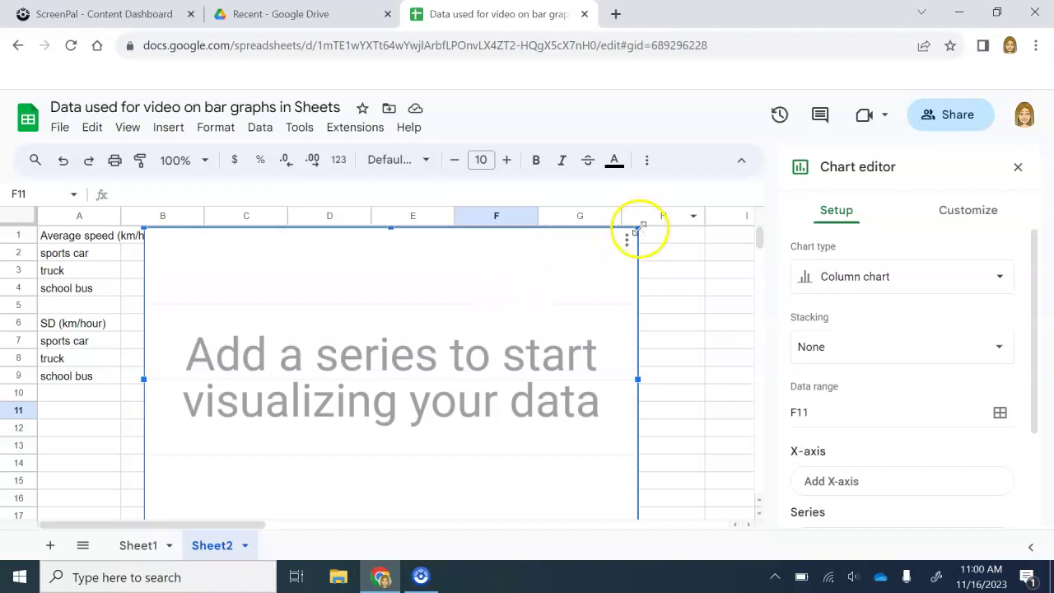
drag(639, 226, 603, 274)
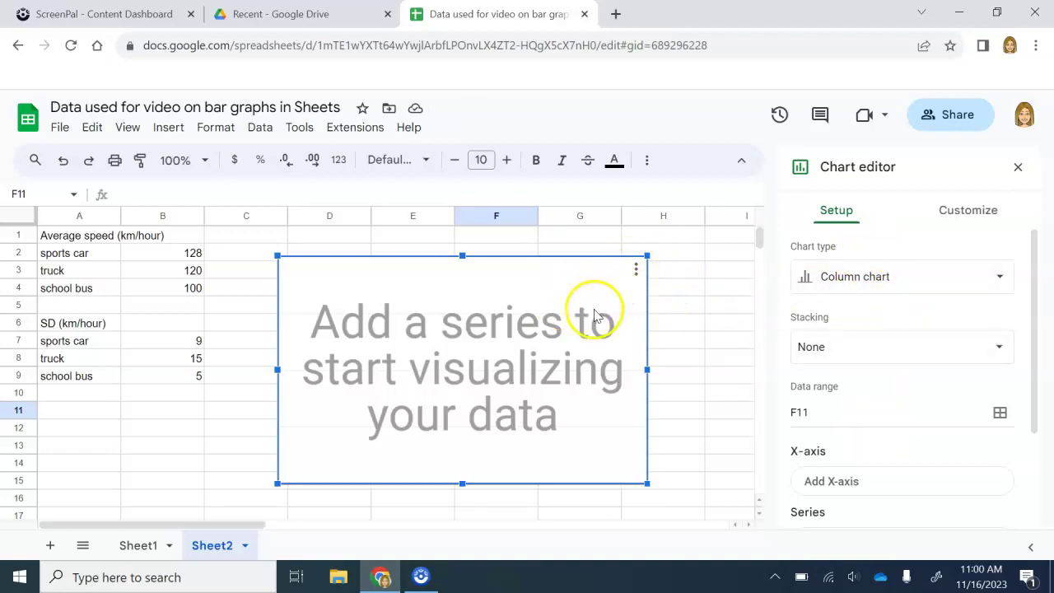
click(635, 275)
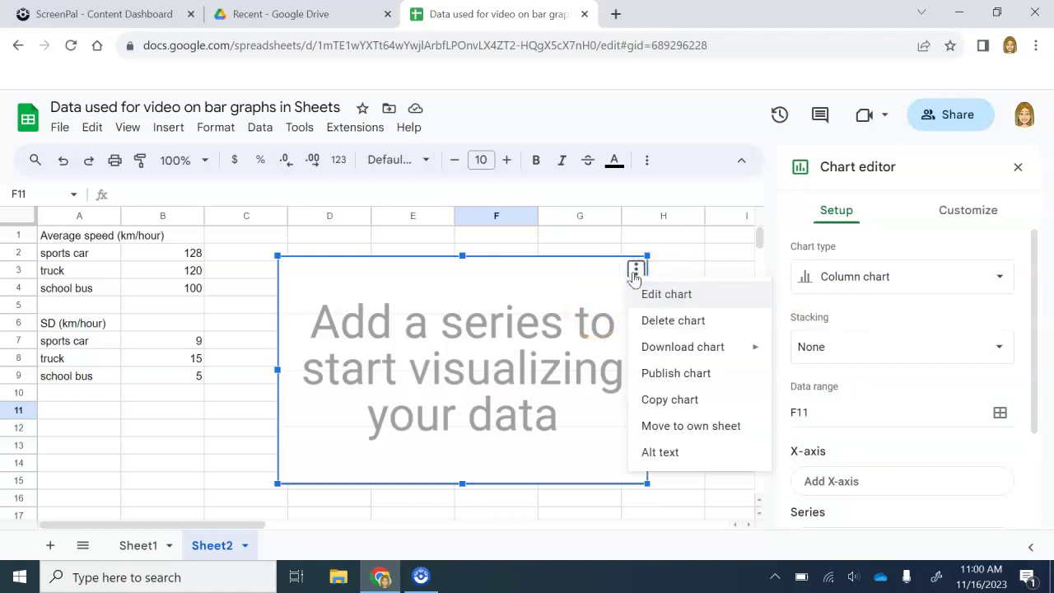
click(592, 293)
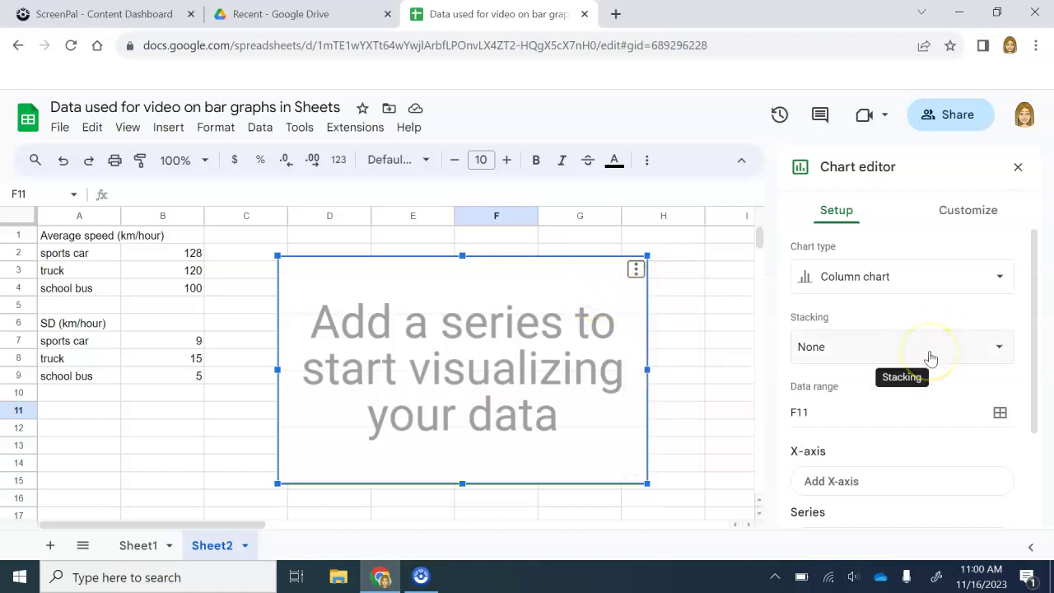
Step: Add a series using only cell B2 (128), the sports car's speed, as the first bar
scroll(929, 358, down, 1)
scroll(931, 358, down, 2)
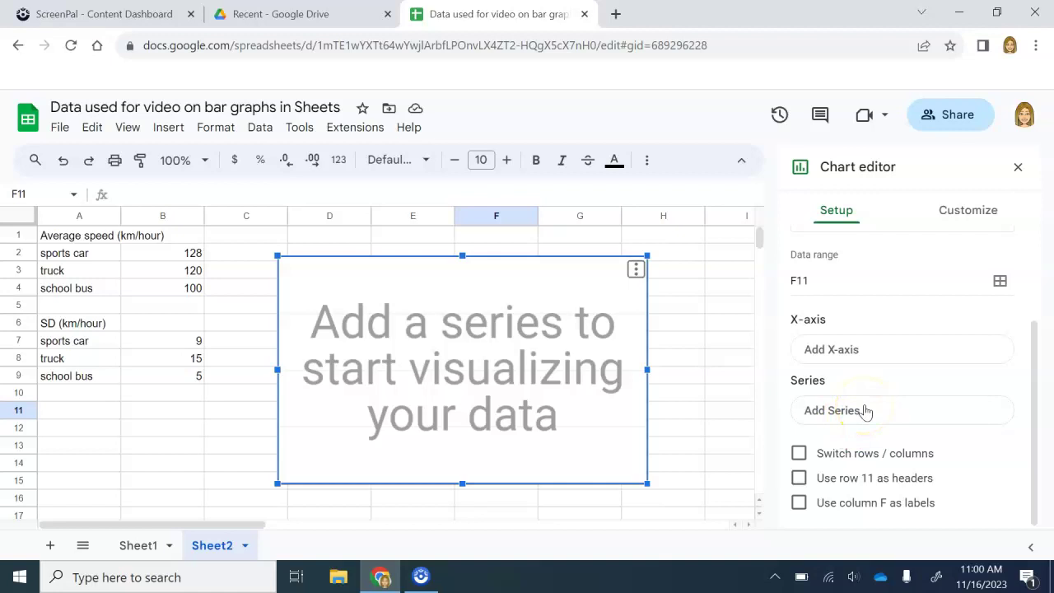
click(865, 411)
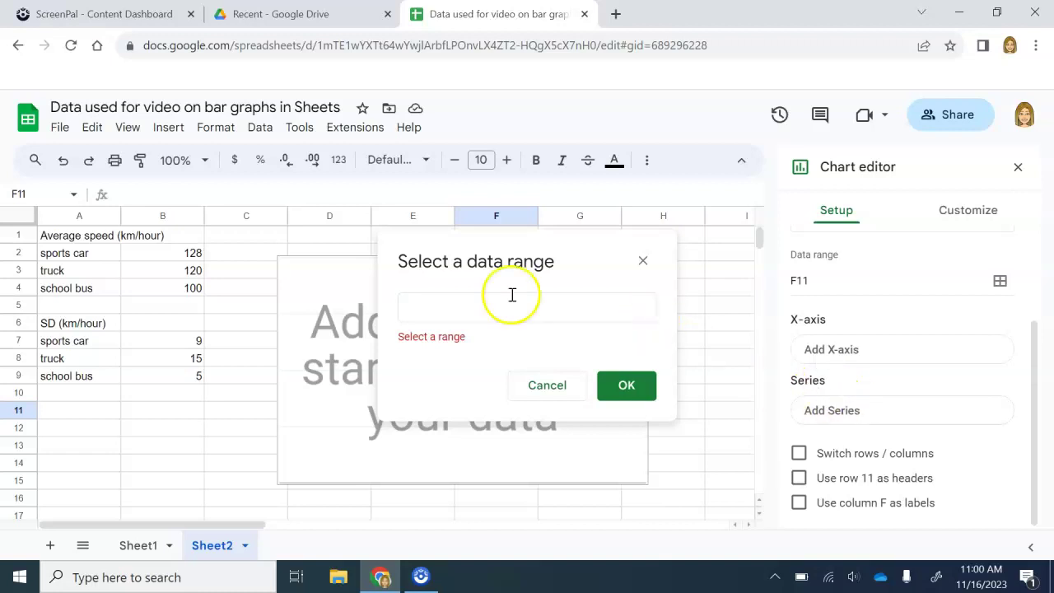
click(177, 259)
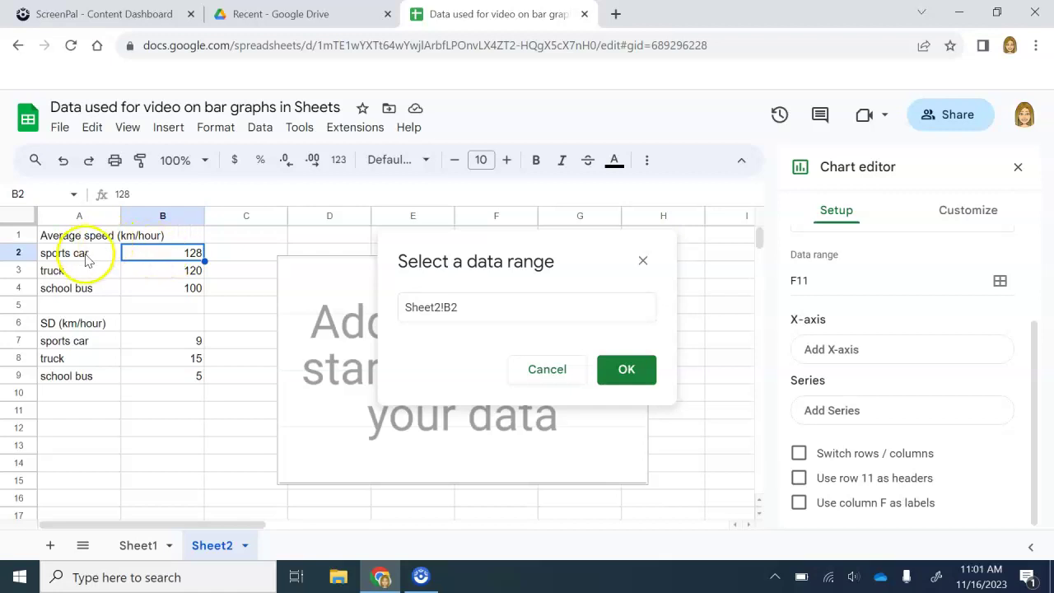
click(87, 258)
shift+click(155, 251)
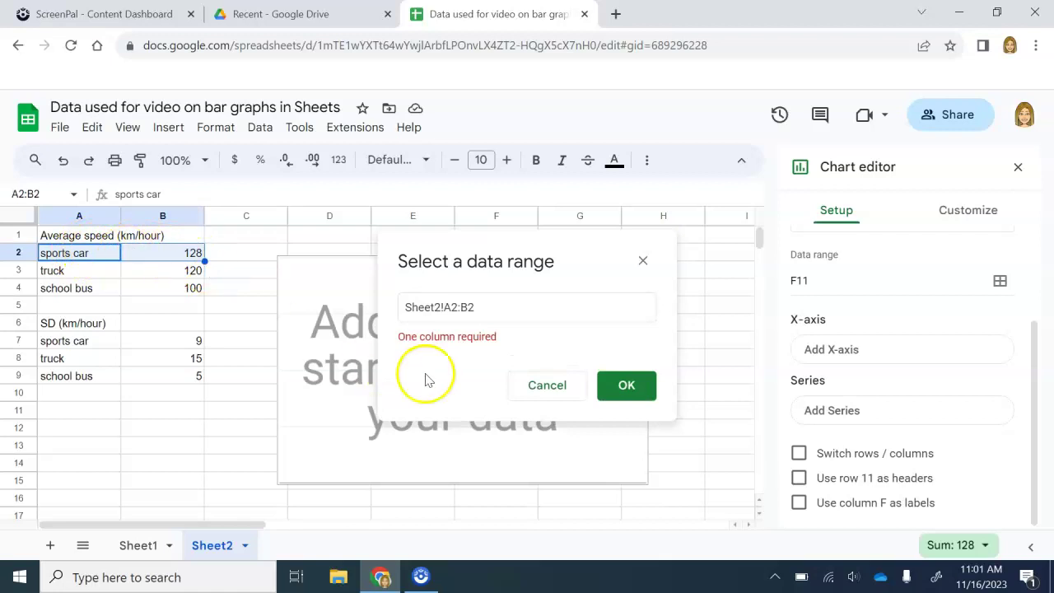
click(157, 254)
click(86, 255)
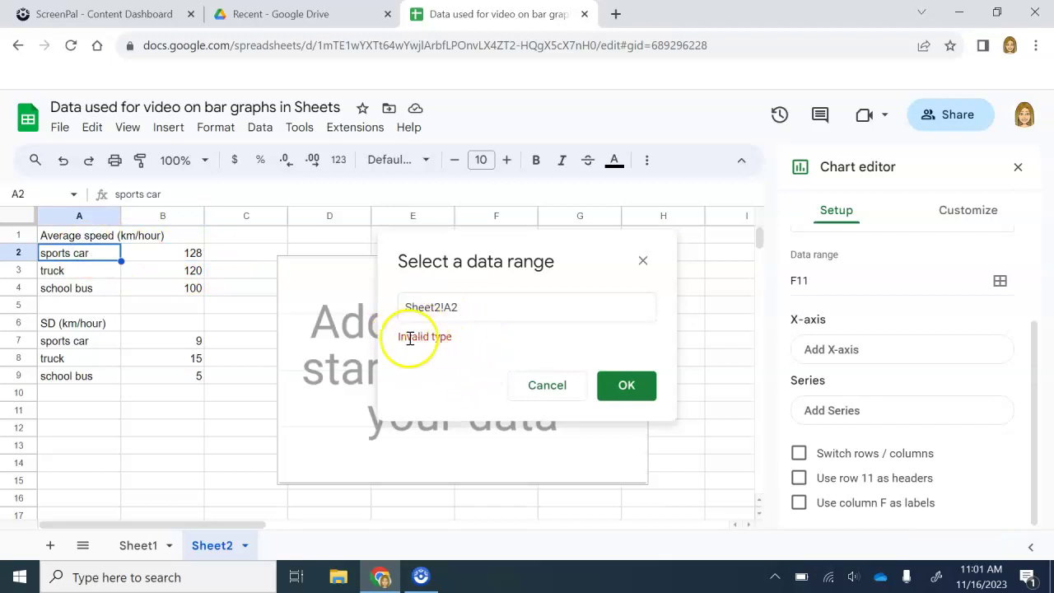
click(176, 254)
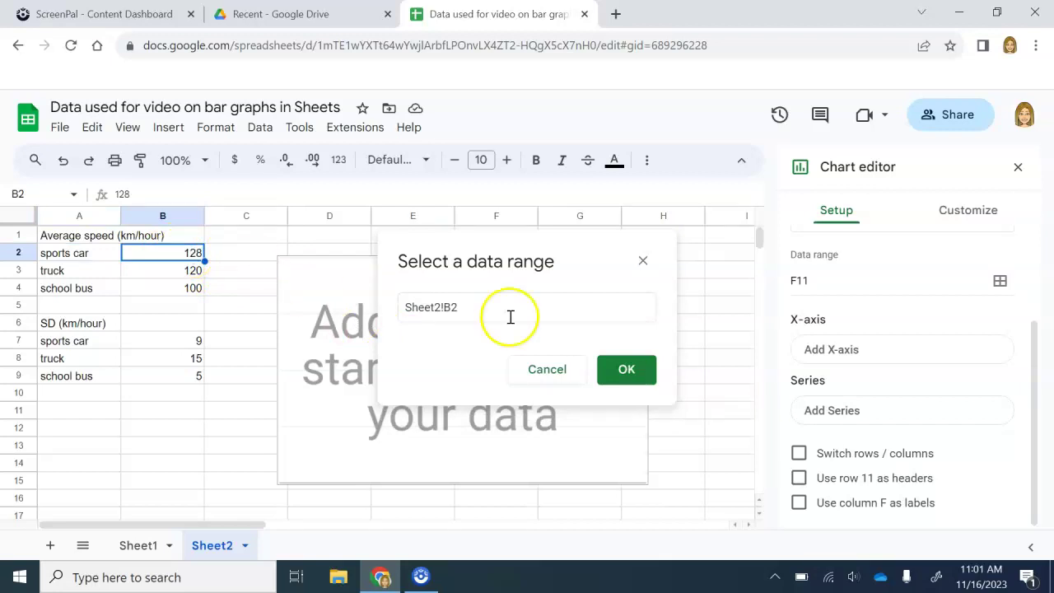
click(625, 372)
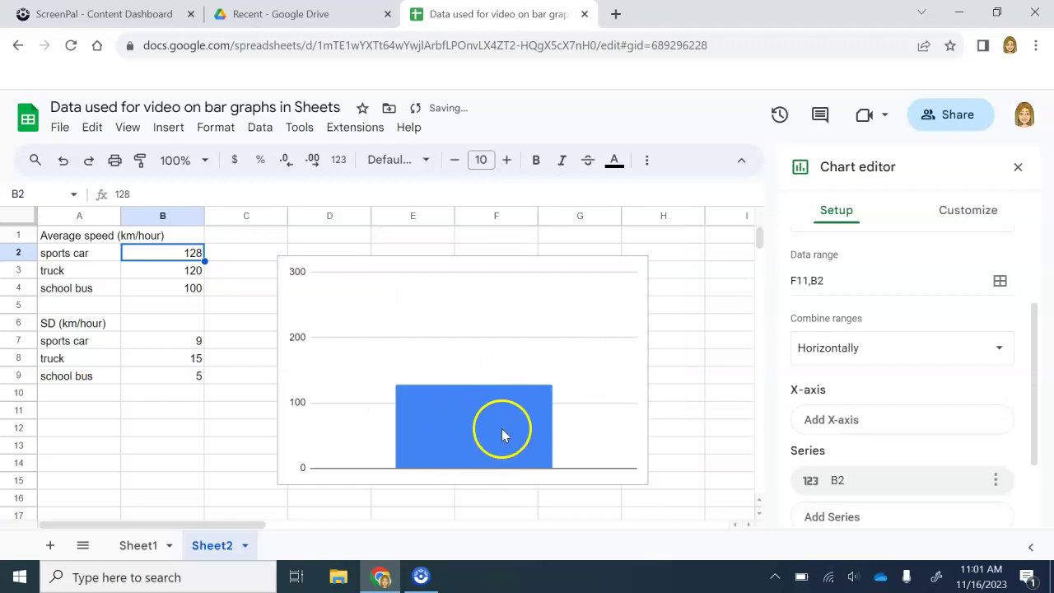
Step: Add two more series from B3 (truck, 120) and B4 (school bus, 100)
click(841, 524)
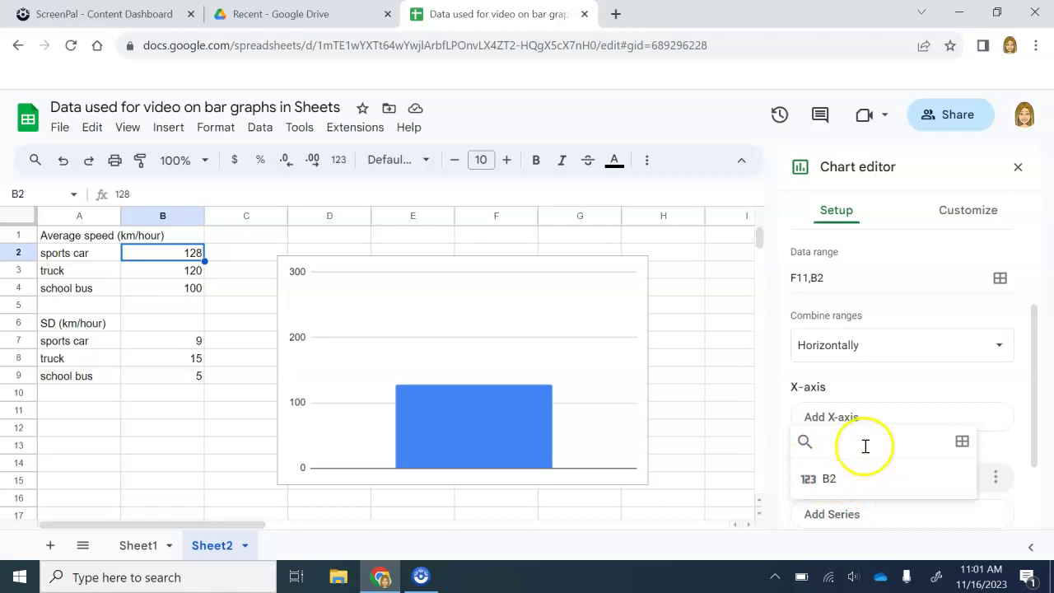
click(960, 444)
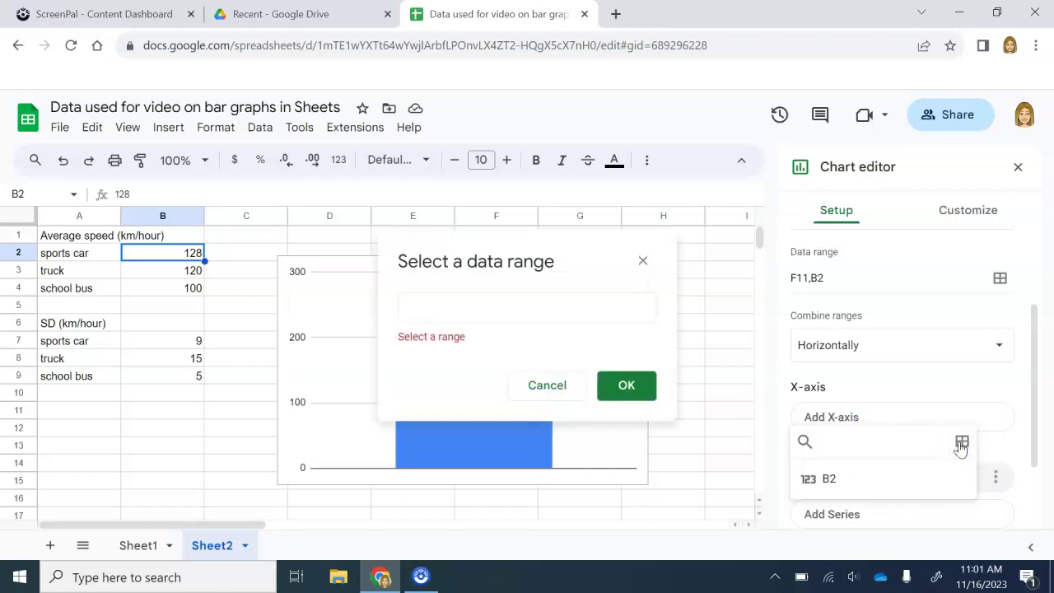
click(179, 273)
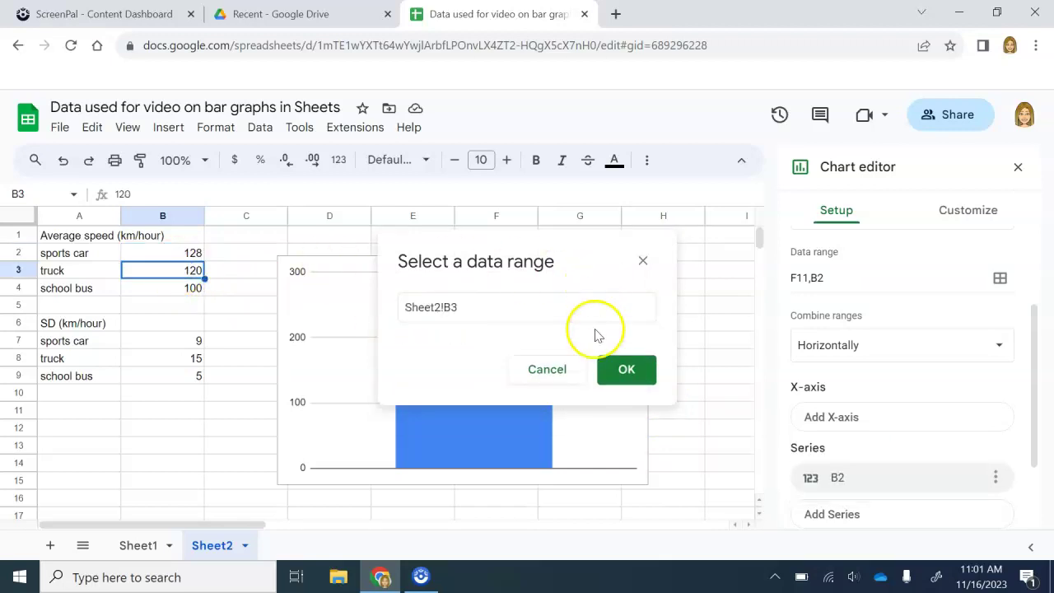
click(648, 369)
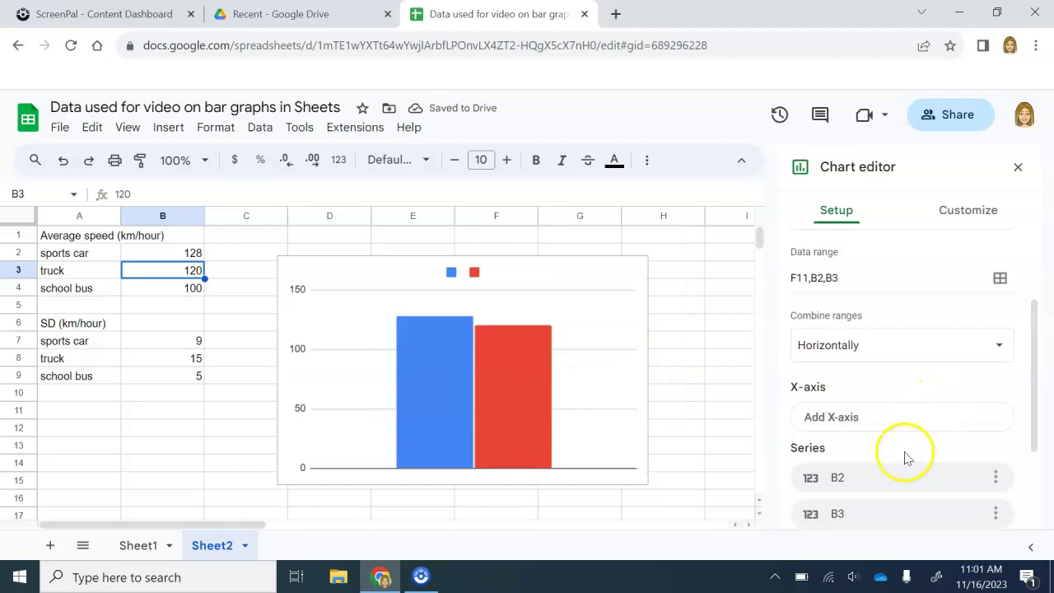
scroll(900, 442, down, 2)
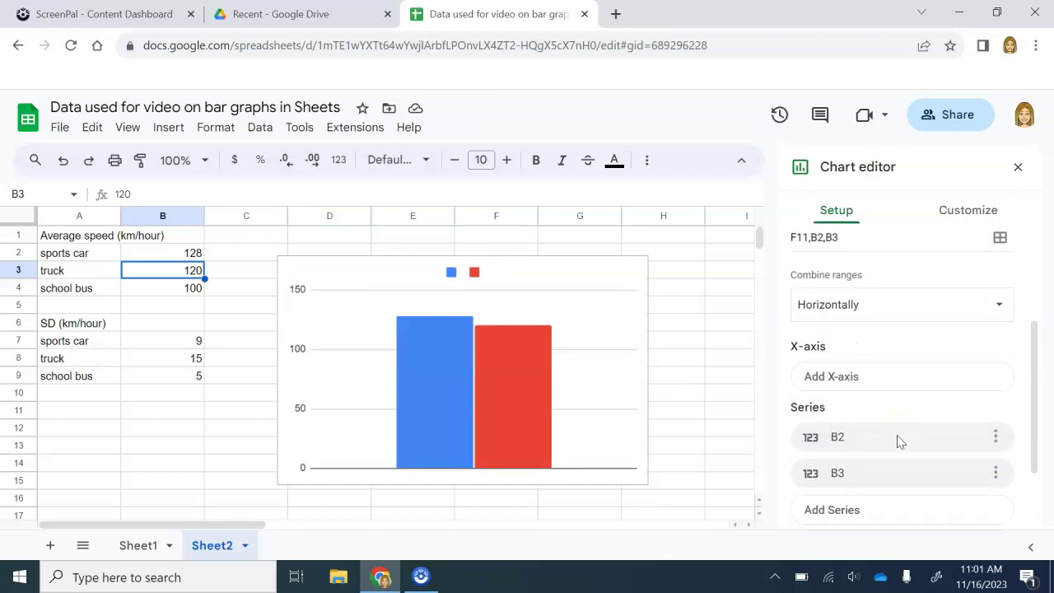
click(857, 504)
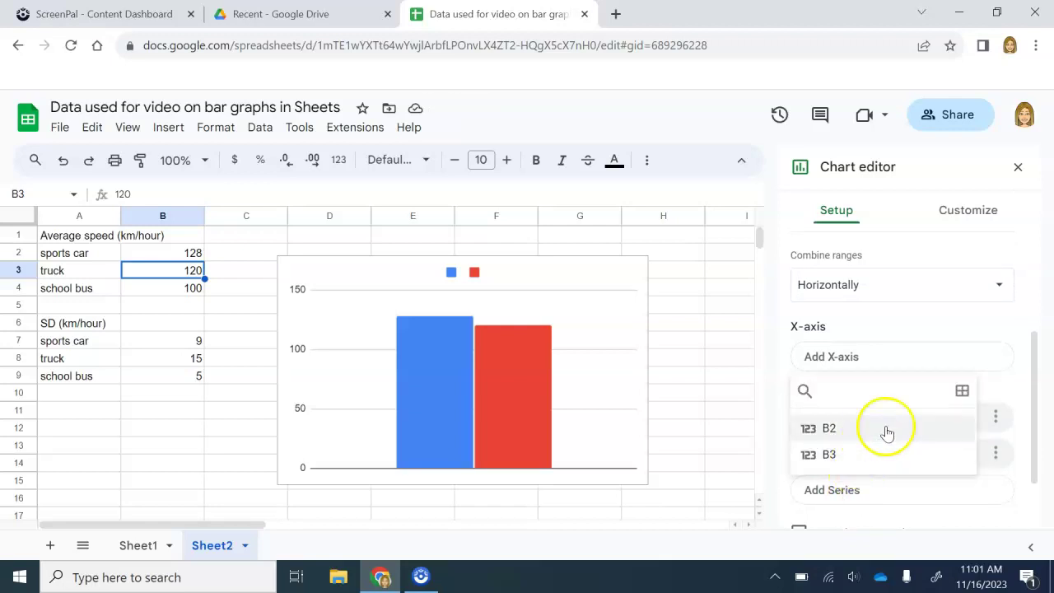
click(964, 393)
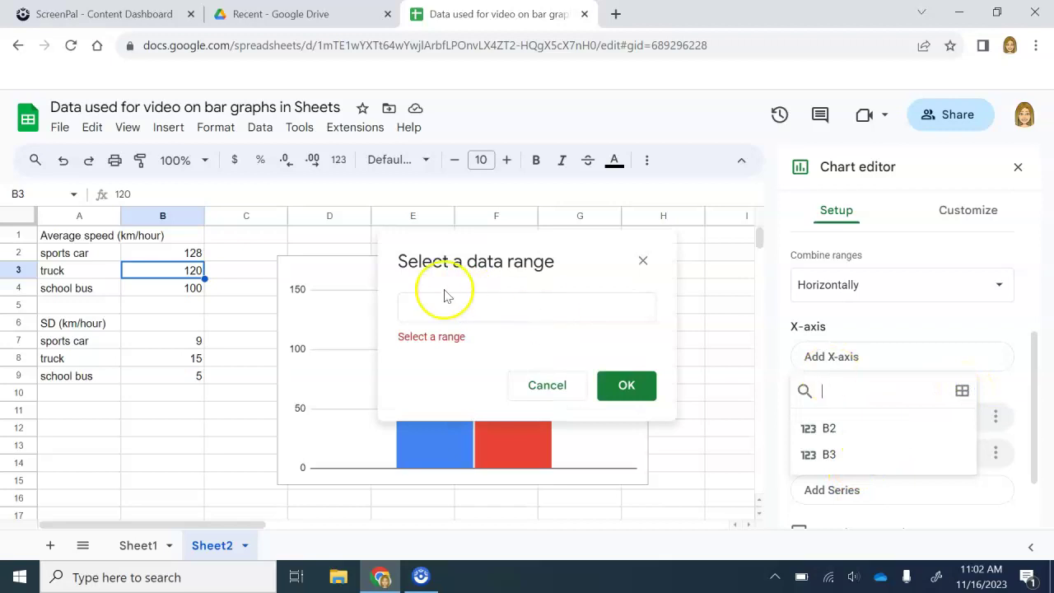
click(181, 287)
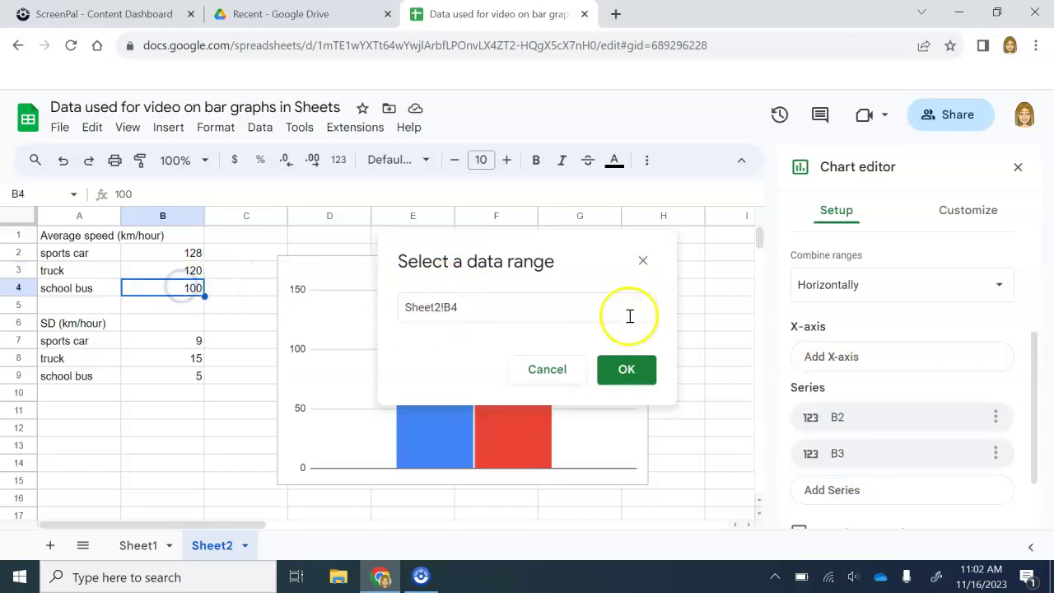
click(623, 385)
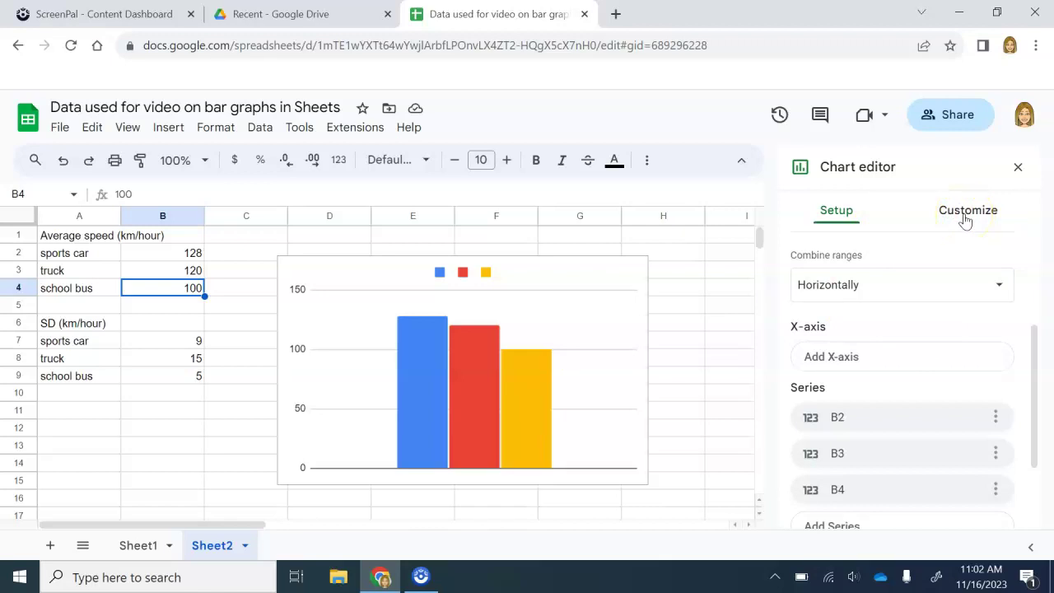
Step: Expand Chart & axis titles under Customize and list the title types available to edit
click(965, 221)
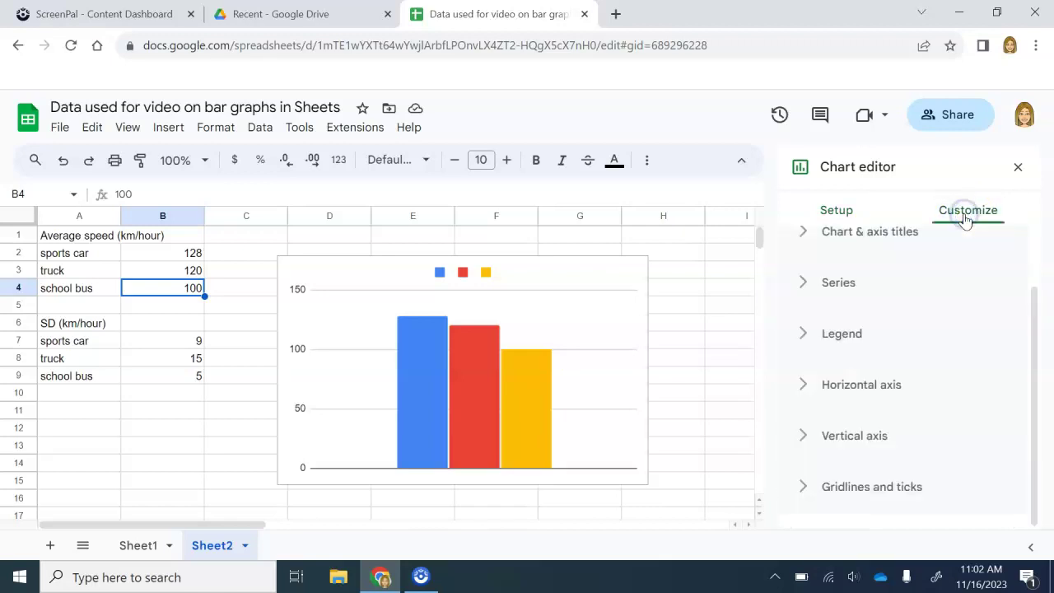
scroll(873, 286, up, 1)
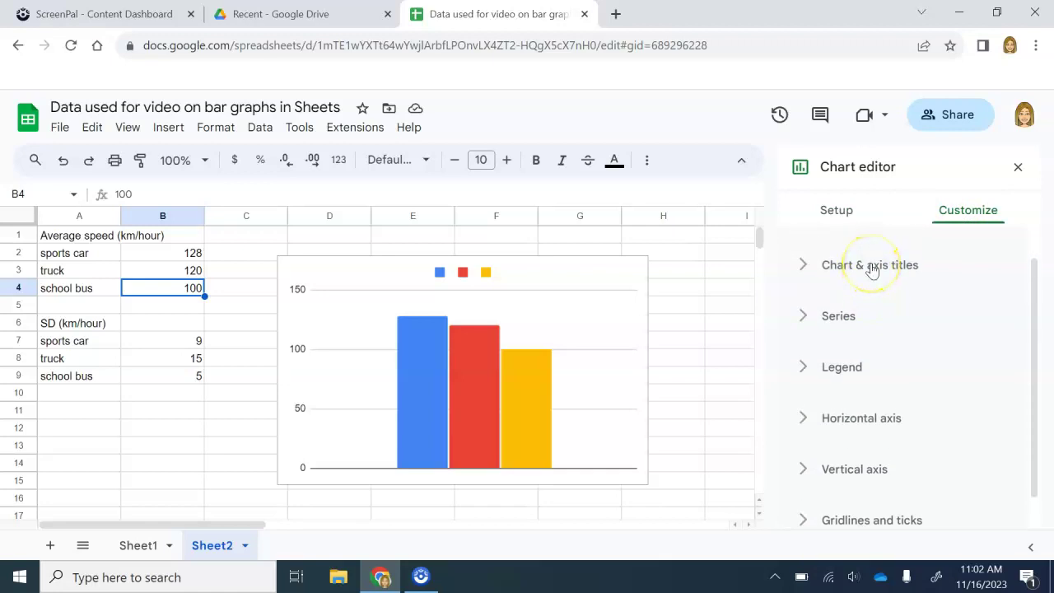
click(872, 271)
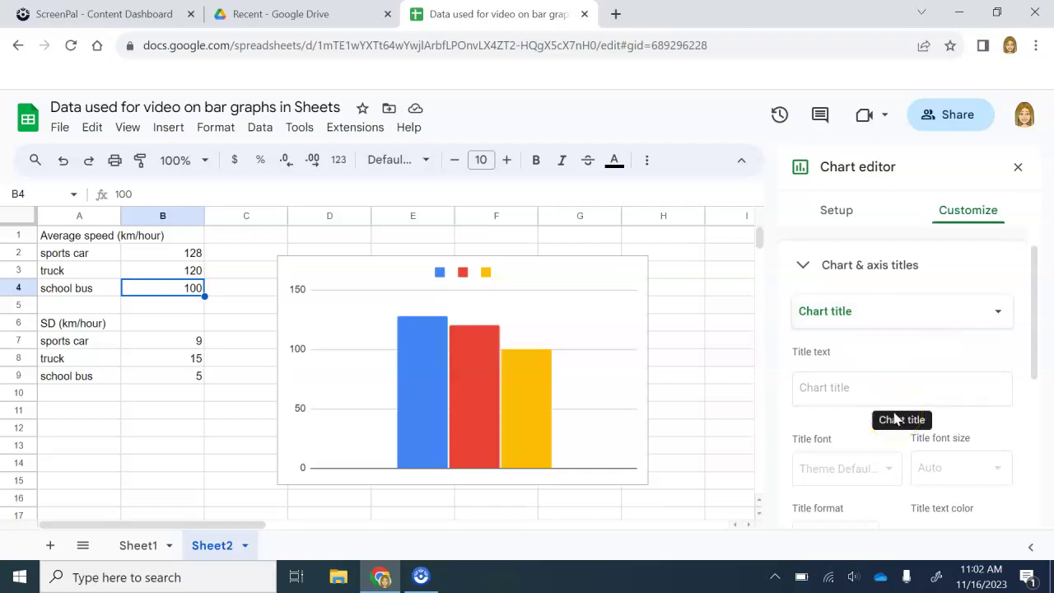
scroll(958, 383, up, 1)
scroll(958, 387, down, 2)
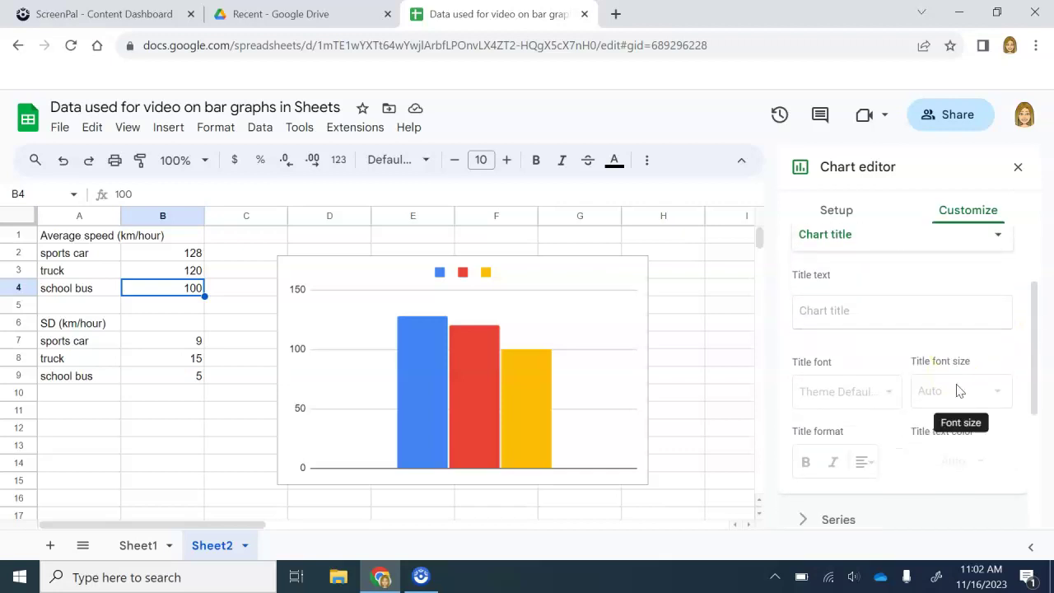
scroll(955, 389, up, 1)
click(932, 297)
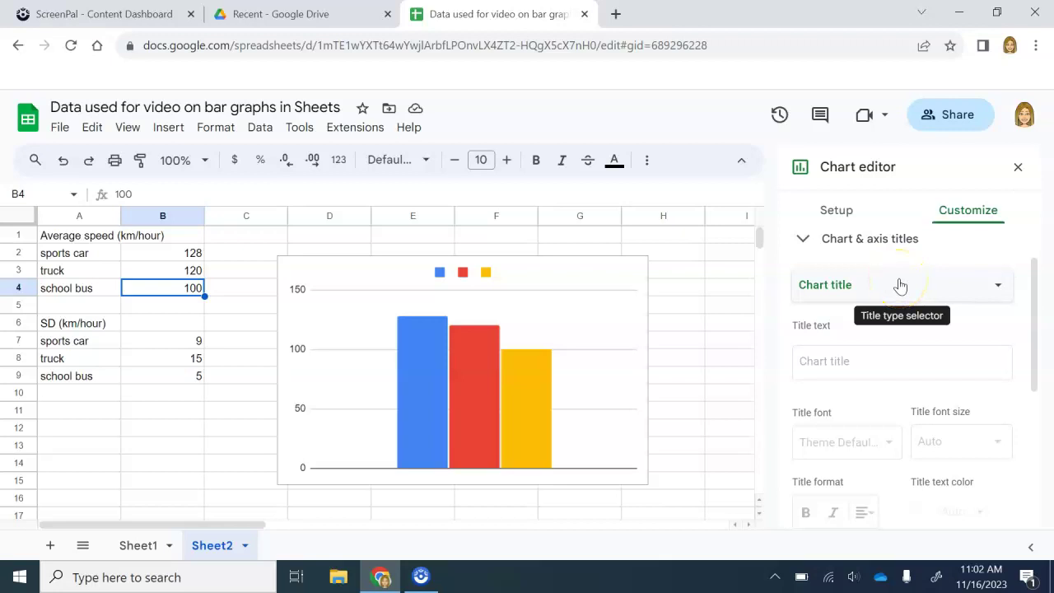
click(999, 288)
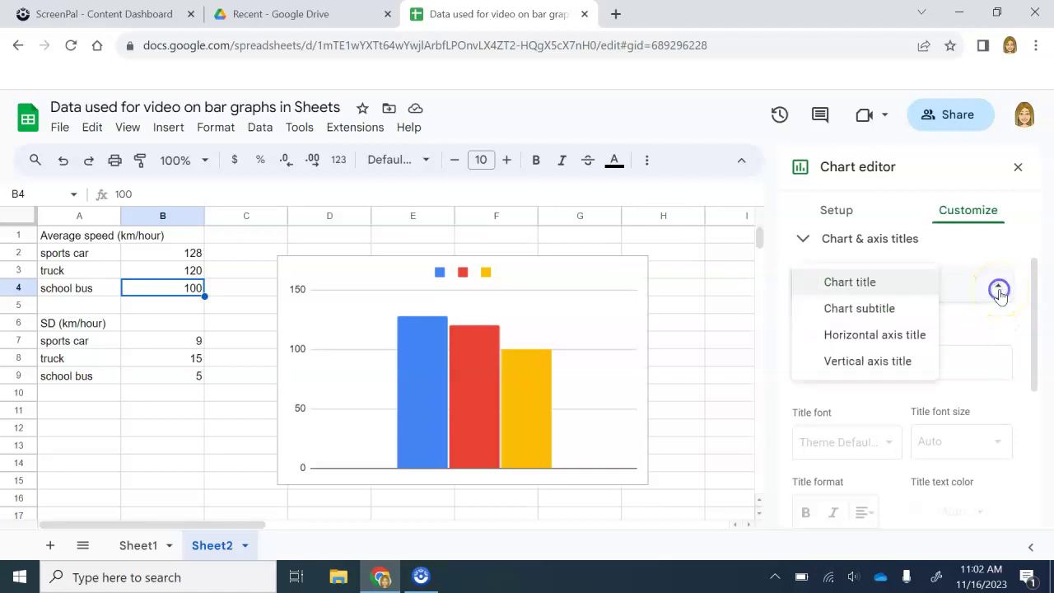
Step: Set the horizontal axis title text to 'Types of vehicles'
click(889, 345)
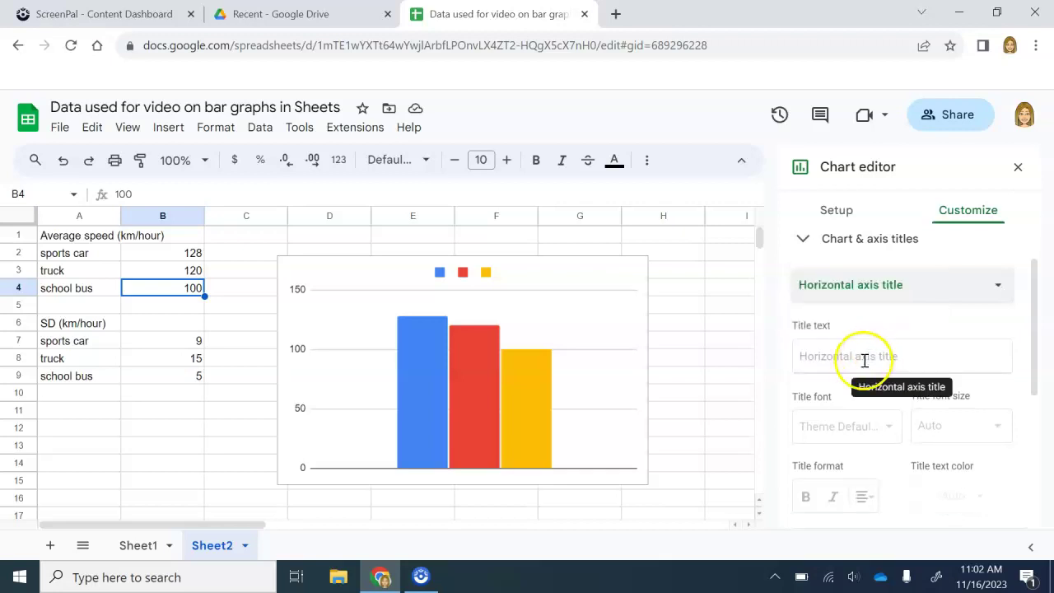
click(865, 360)
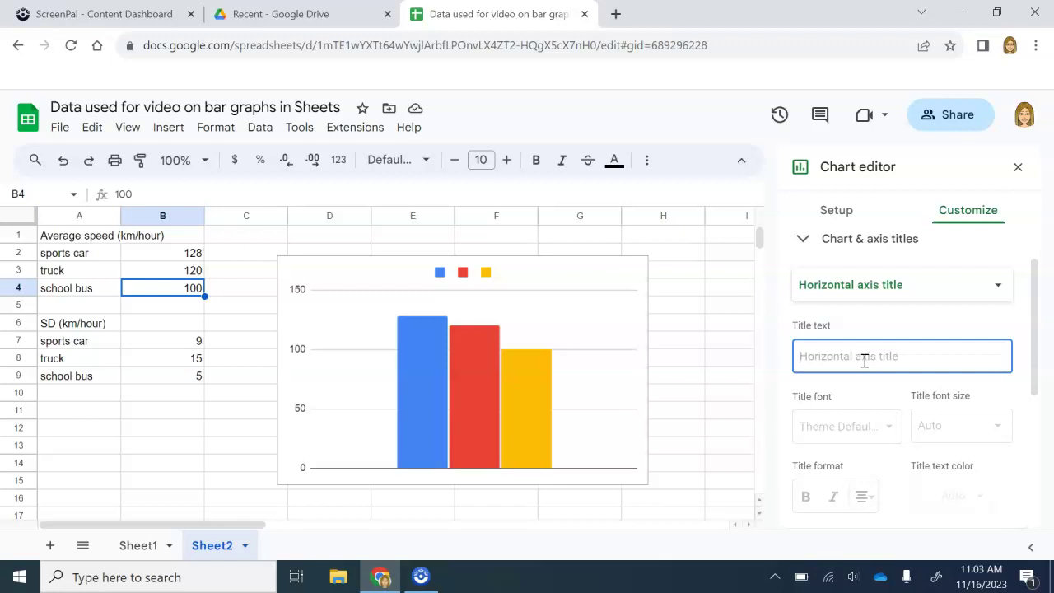
text(Typ)
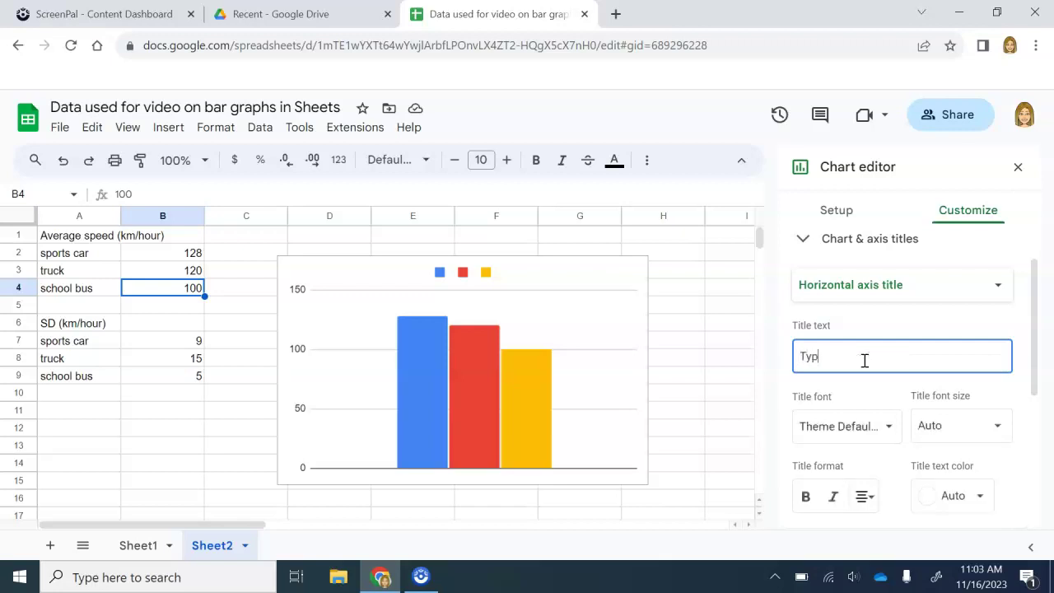
text(es )
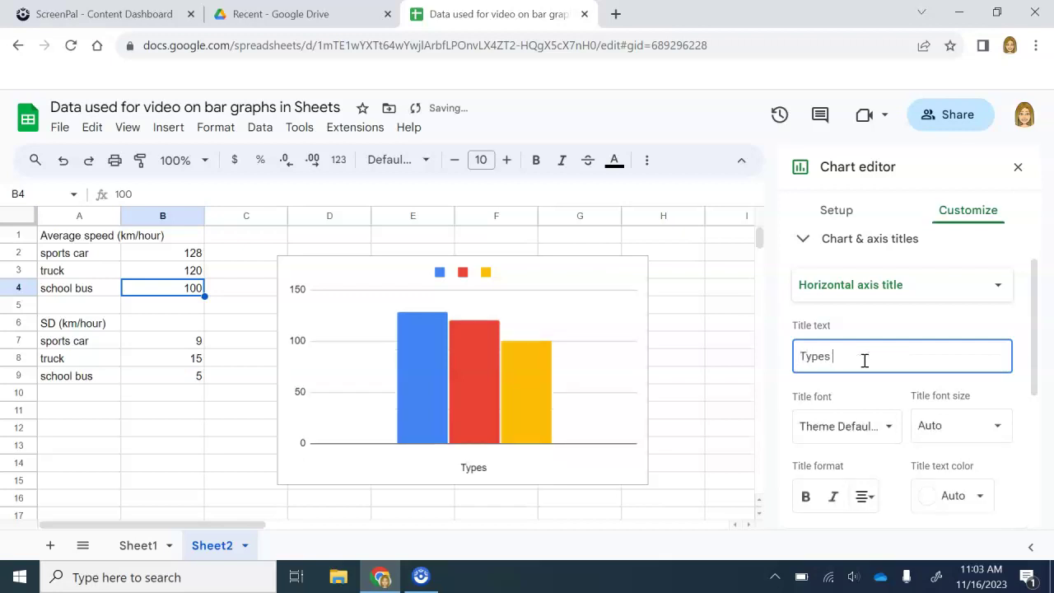
text(of vehicles)
click(939, 341)
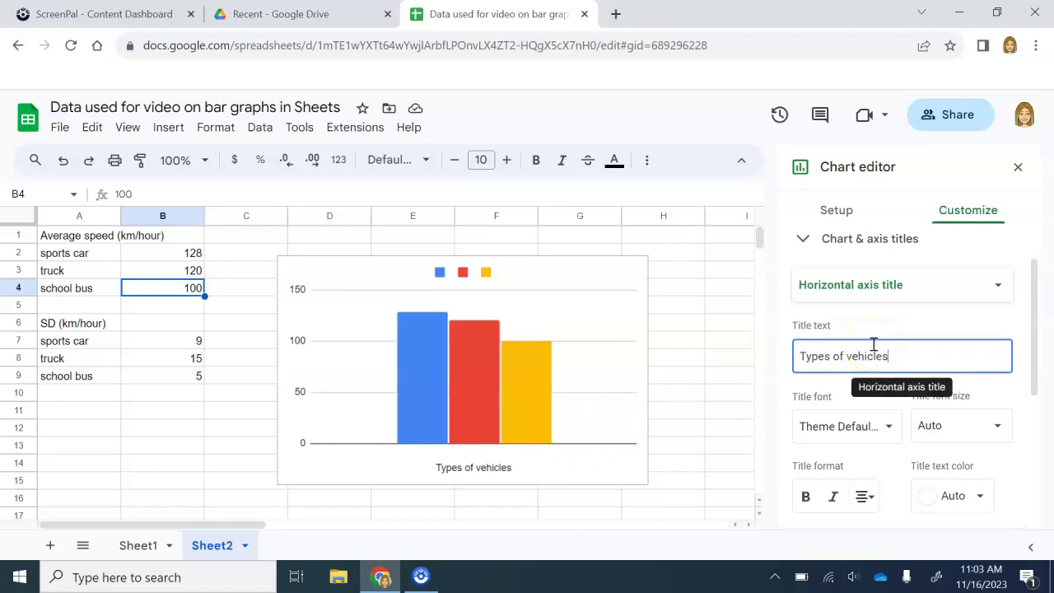
Step: Title the vertical axis 'Average speed (km/hour)' and collapse the Chart & axis titles section
click(937, 297)
click(913, 308)
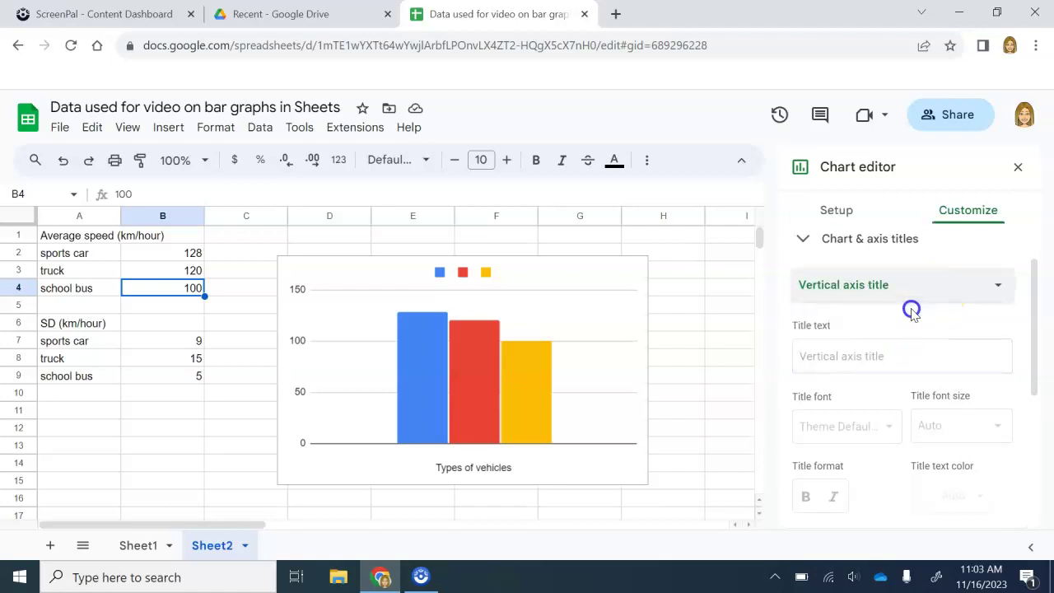
click(857, 357)
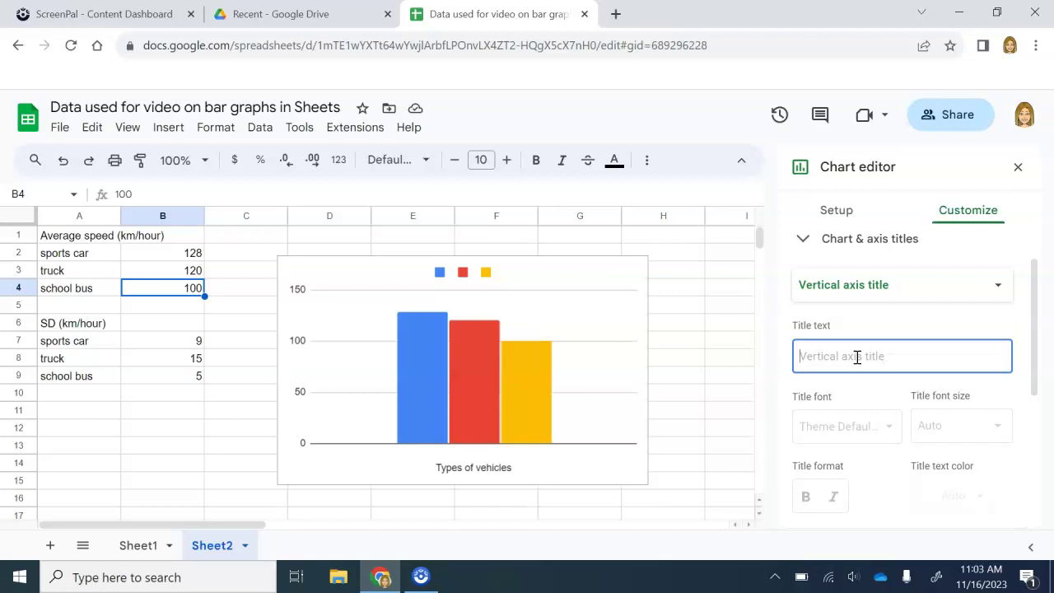
text(A)
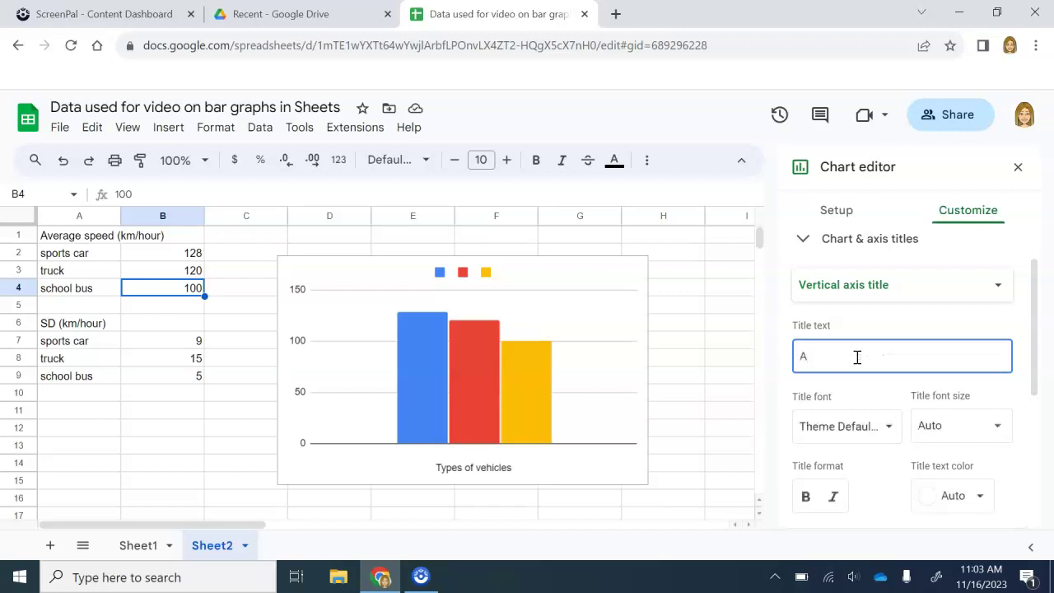
text(verage)
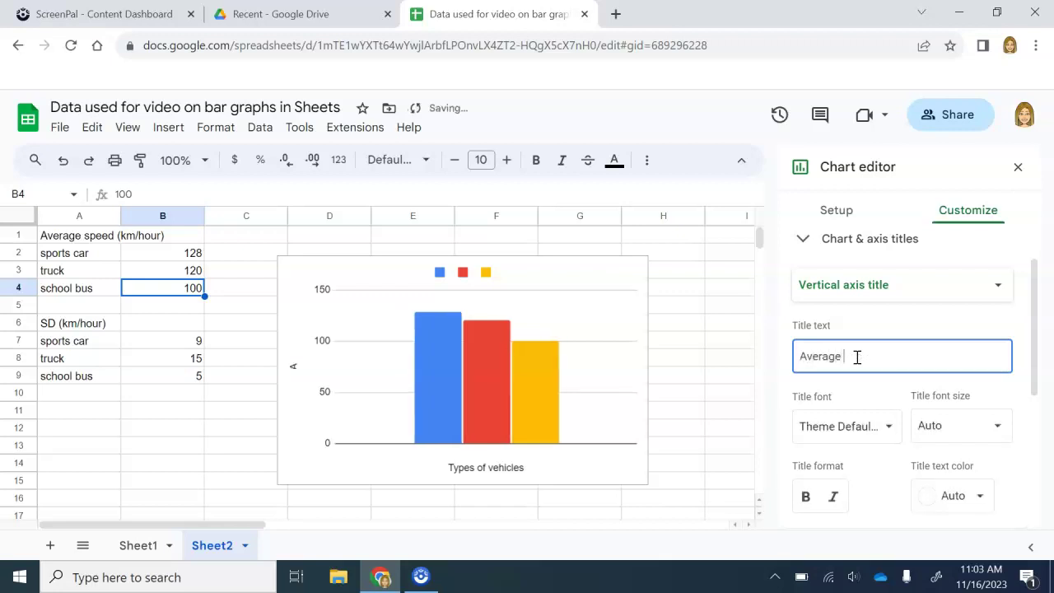
text( speed (km/)
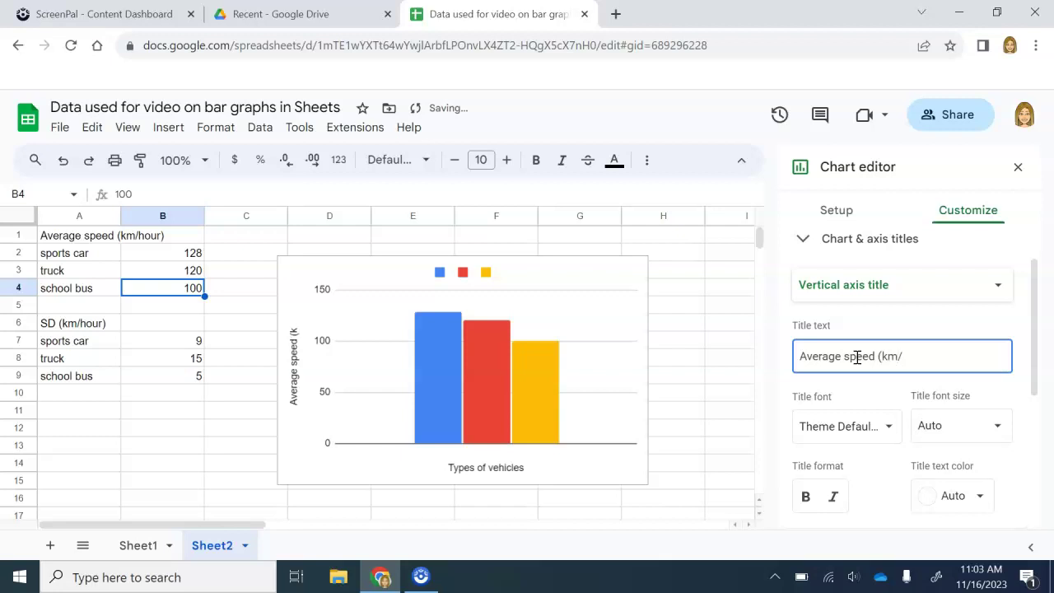
text(hour))
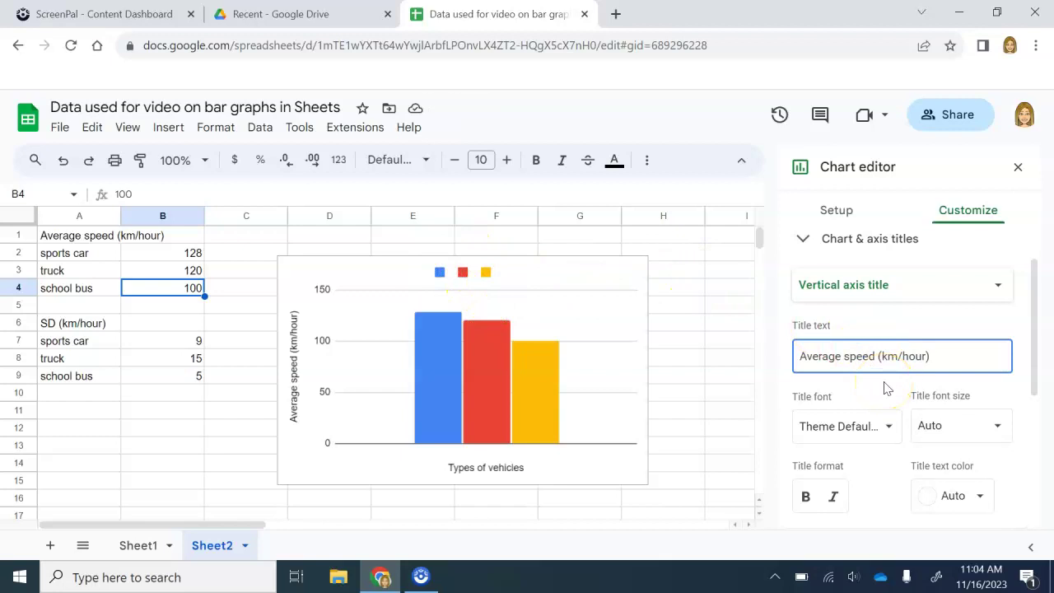
scroll(886, 387, down, 1)
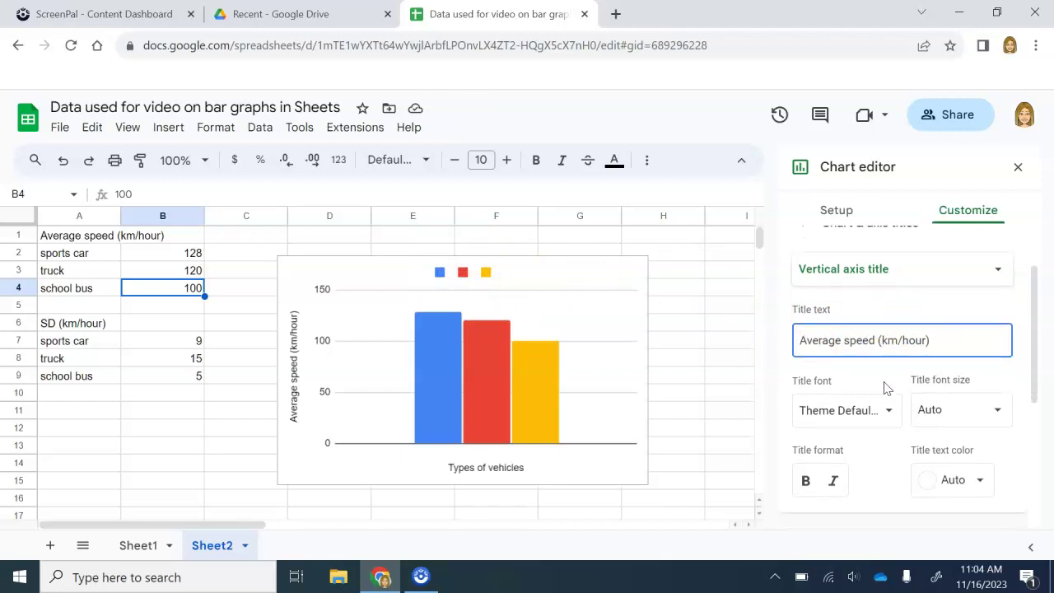
scroll(885, 387, down, 1)
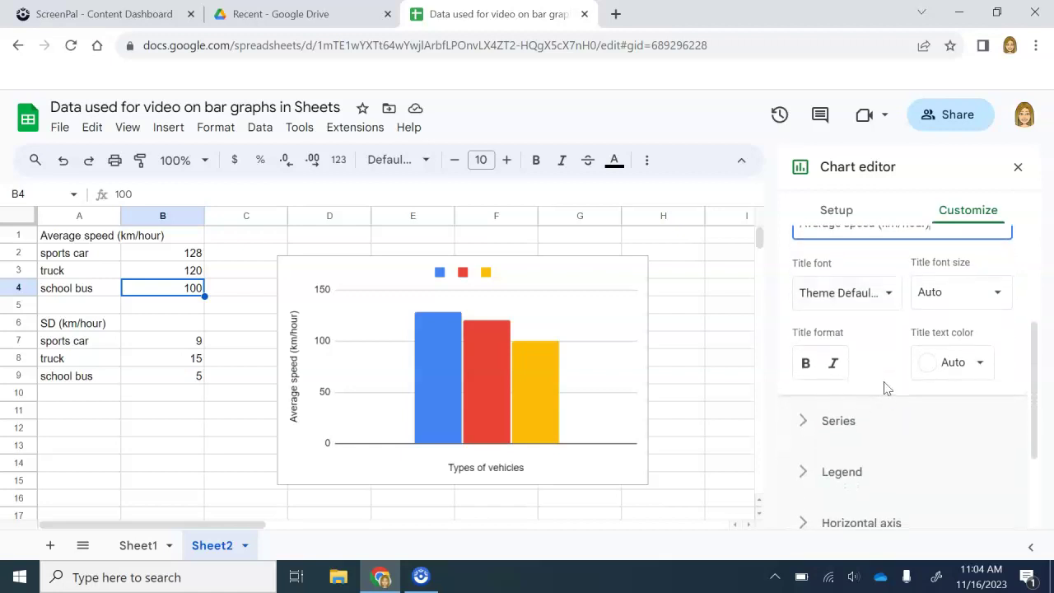
scroll(886, 387, down, 1)
scroll(885, 388, down, 1)
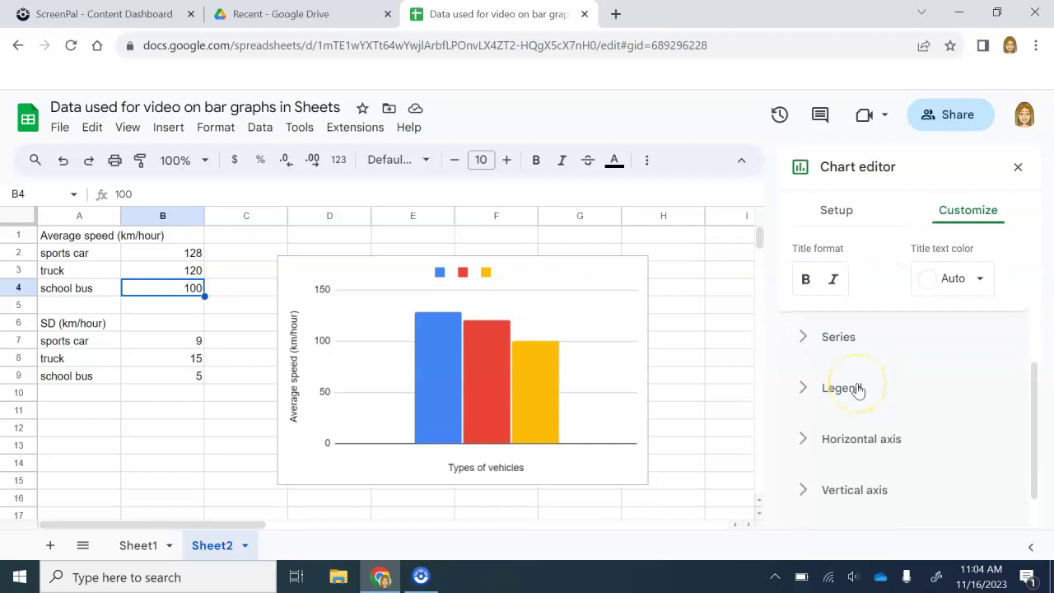
scroll(859, 391, up, 1)
scroll(858, 390, up, 3)
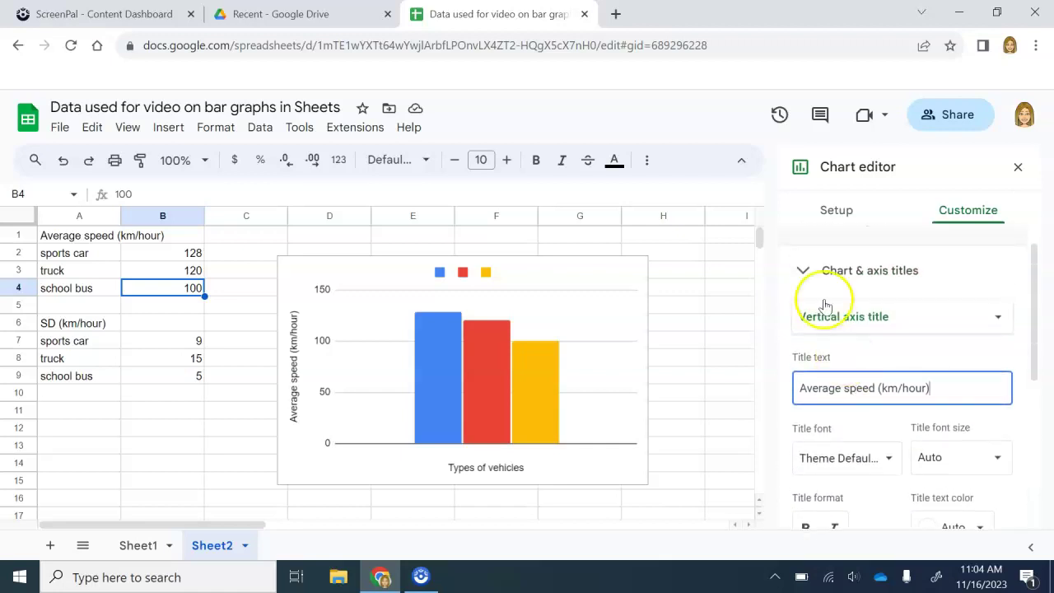
click(806, 264)
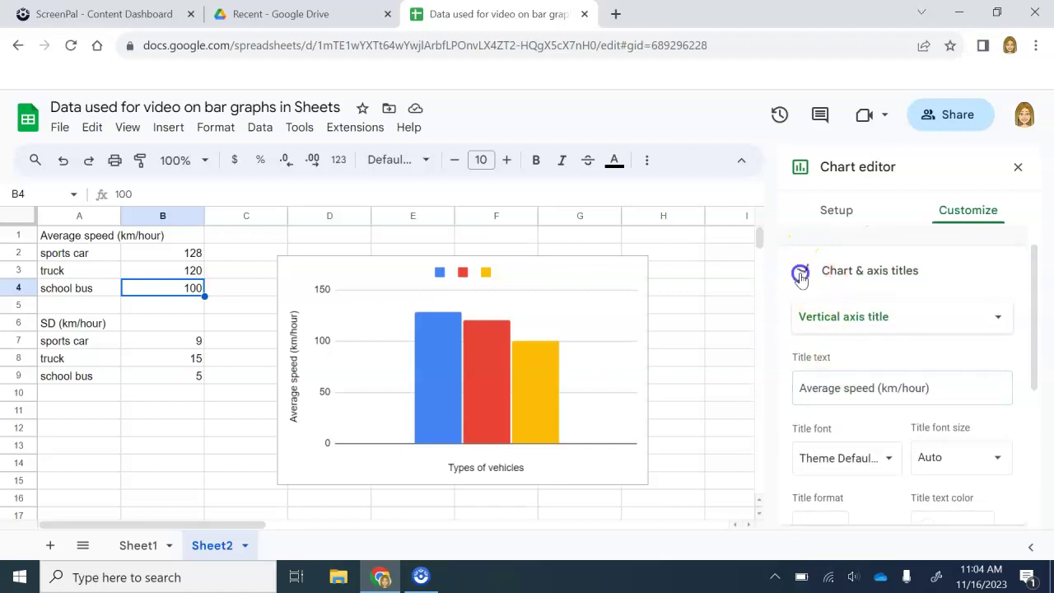
click(805, 270)
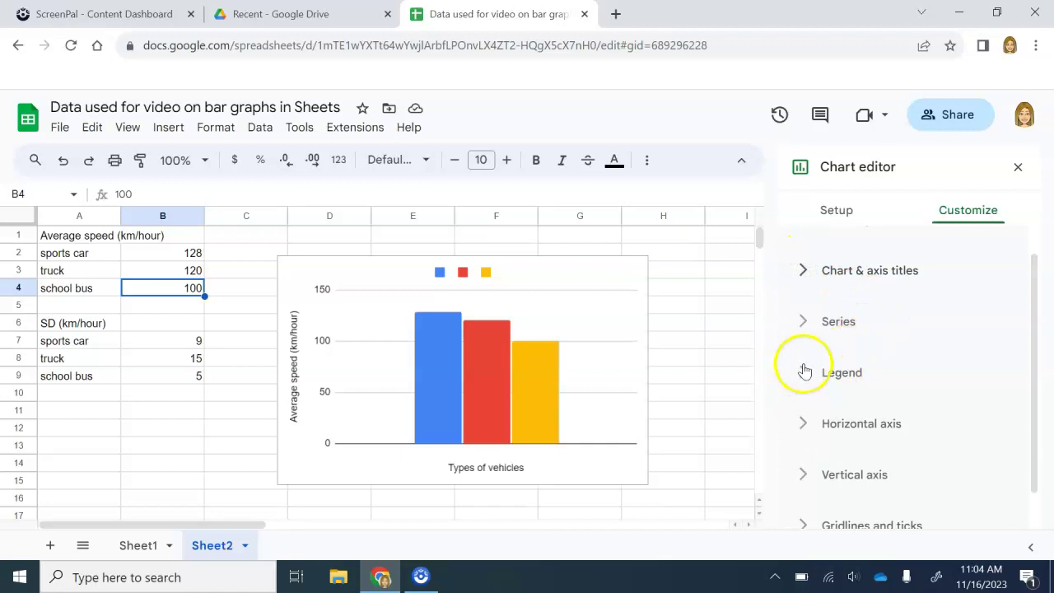
Step: Set the legend position to None, then collapse the Legend section
click(807, 376)
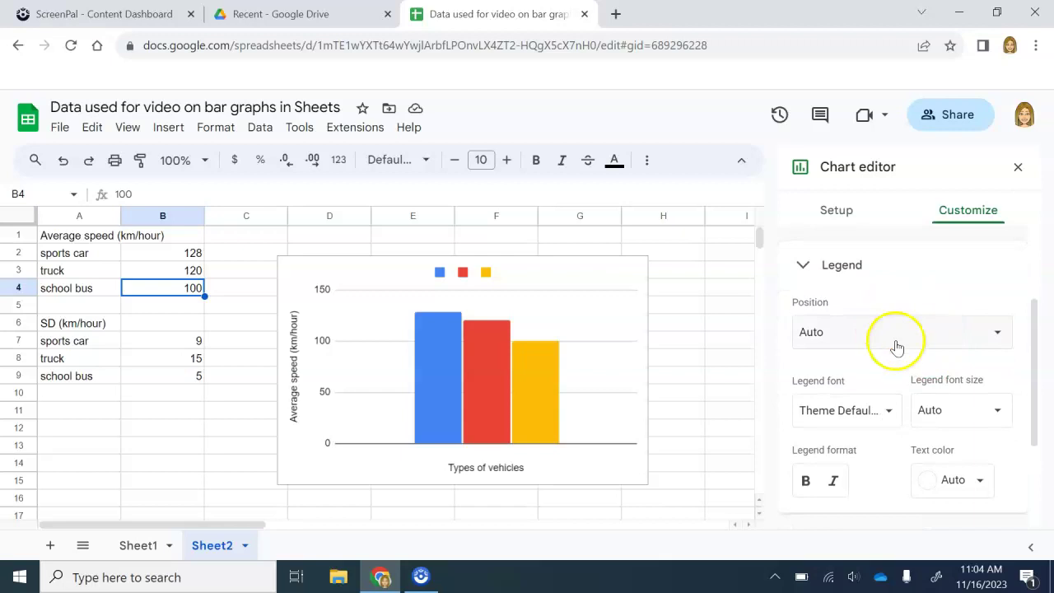
click(904, 343)
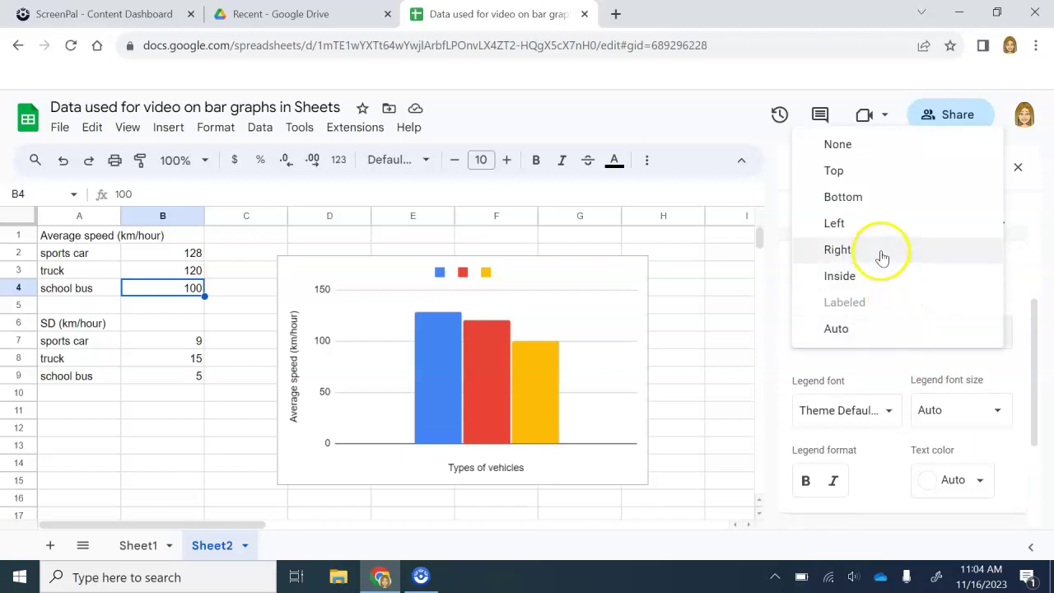
click(852, 144)
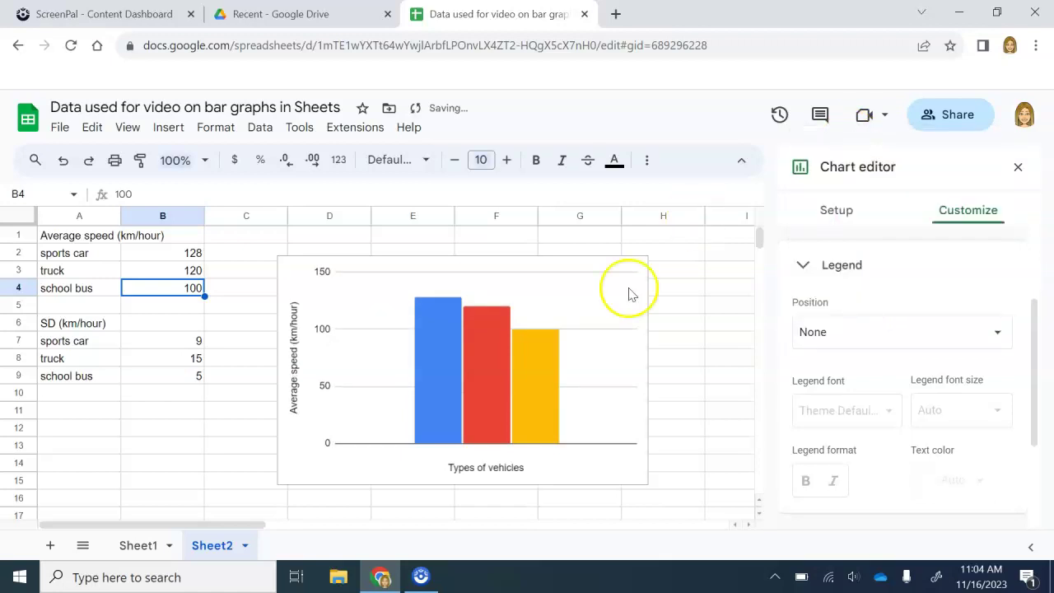
click(800, 264)
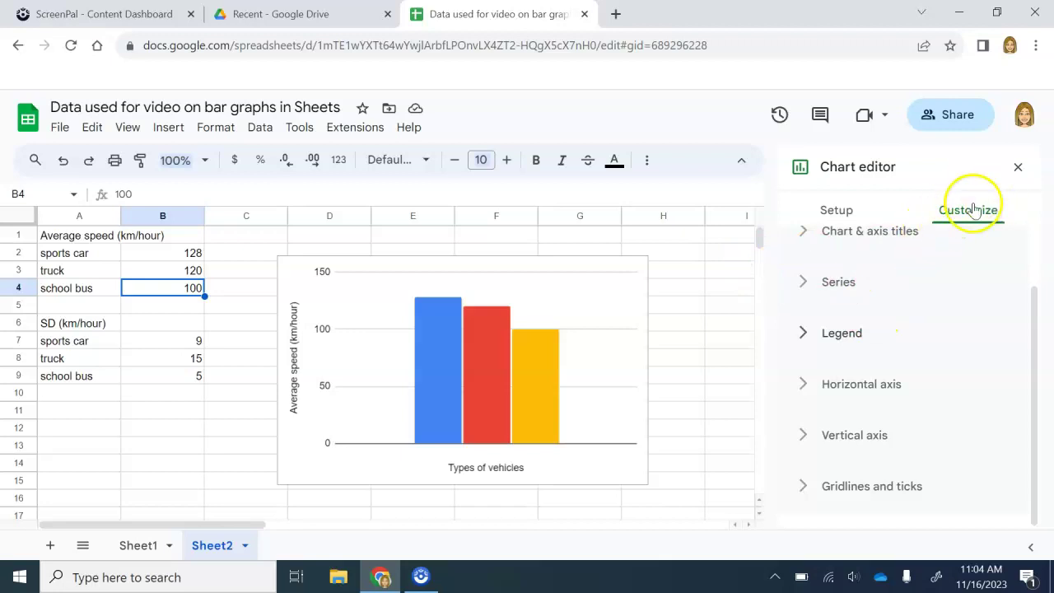
Step: Select the Column 1 series in Series settings and turn on its error bars
click(804, 284)
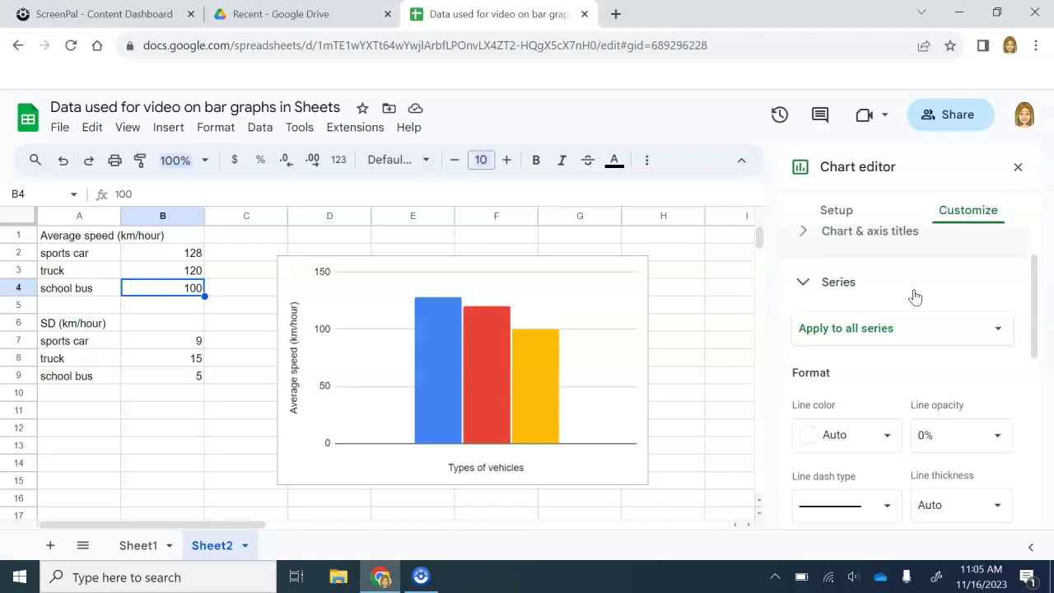
click(896, 328)
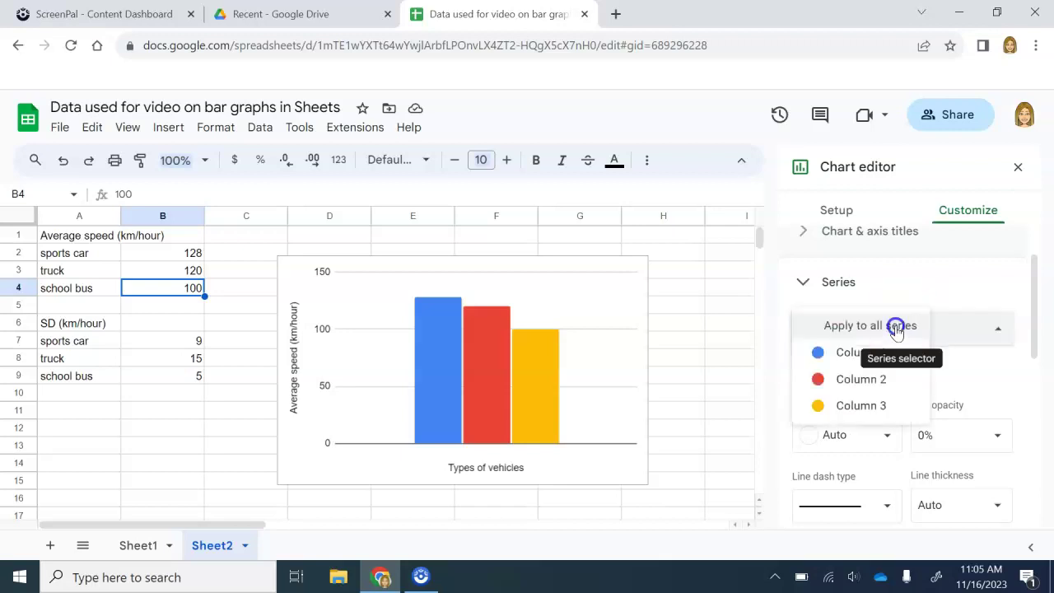
click(861, 353)
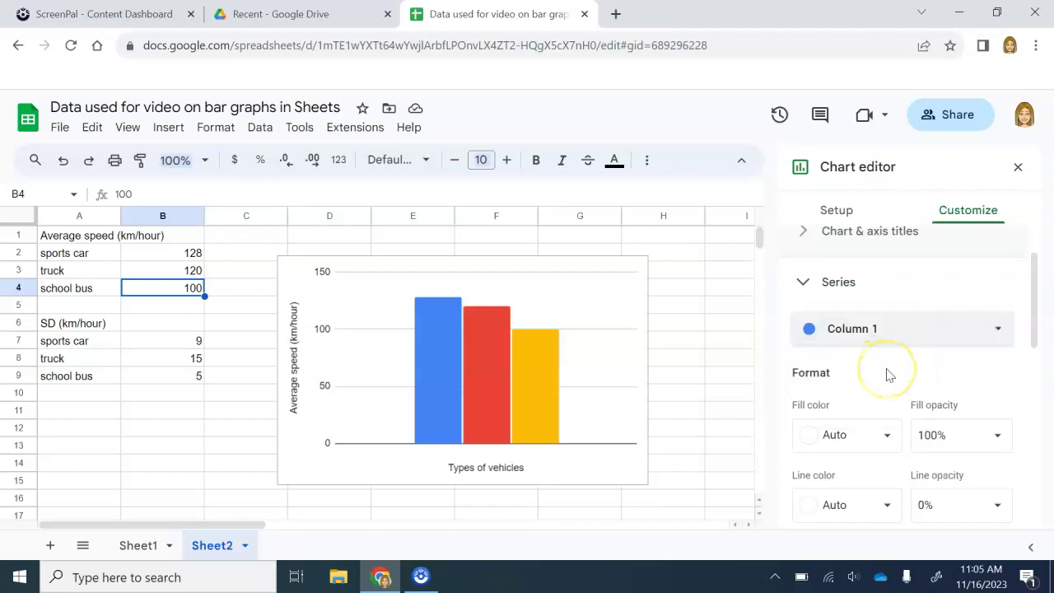
scroll(888, 375, down, 2)
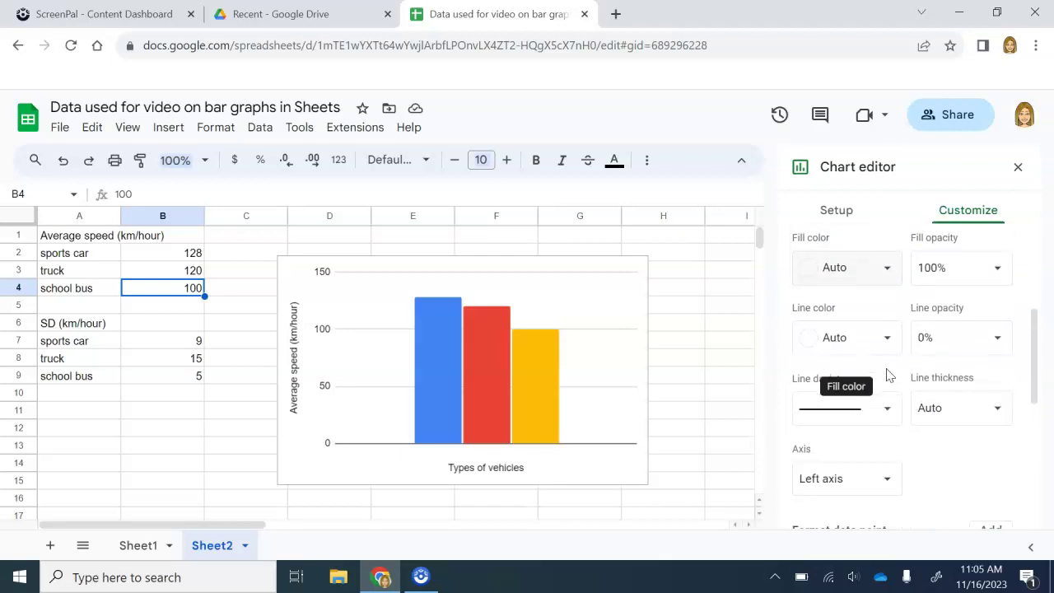
scroll(888, 374, down, 3)
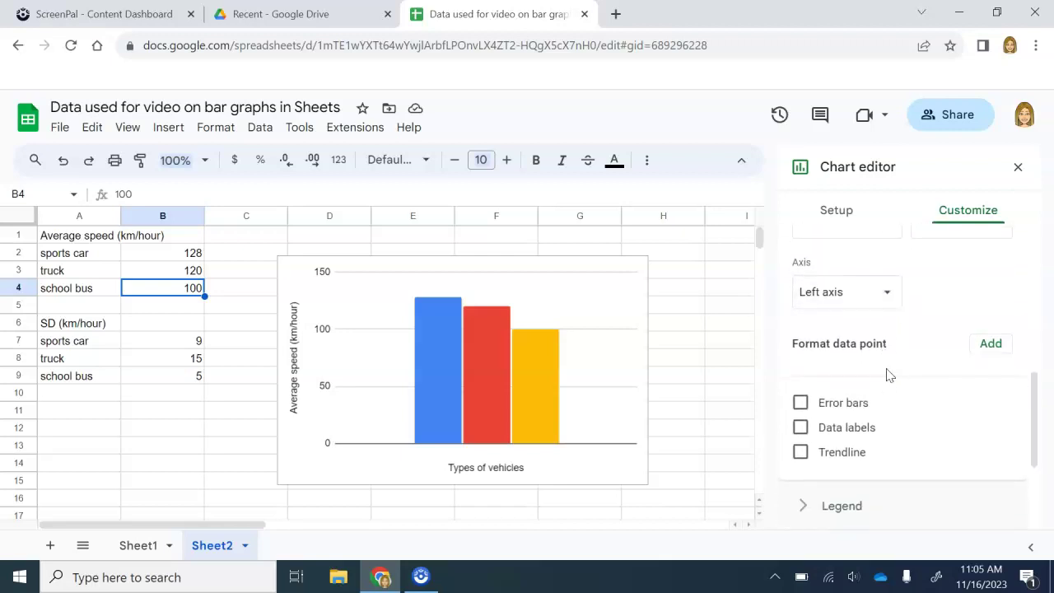
click(801, 403)
scroll(908, 398, down, 1)
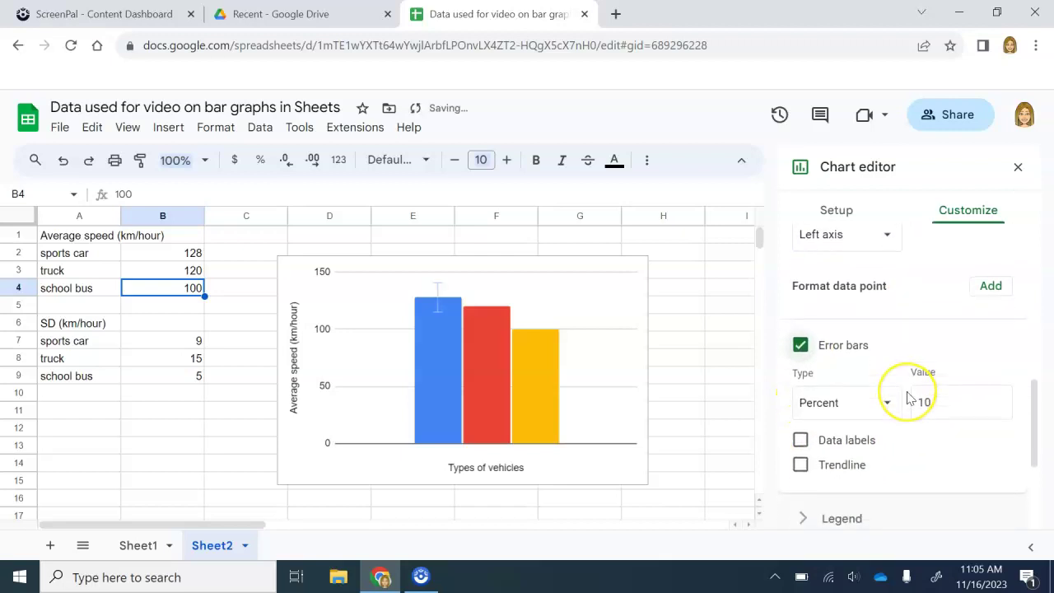
scroll(910, 397, down, 1)
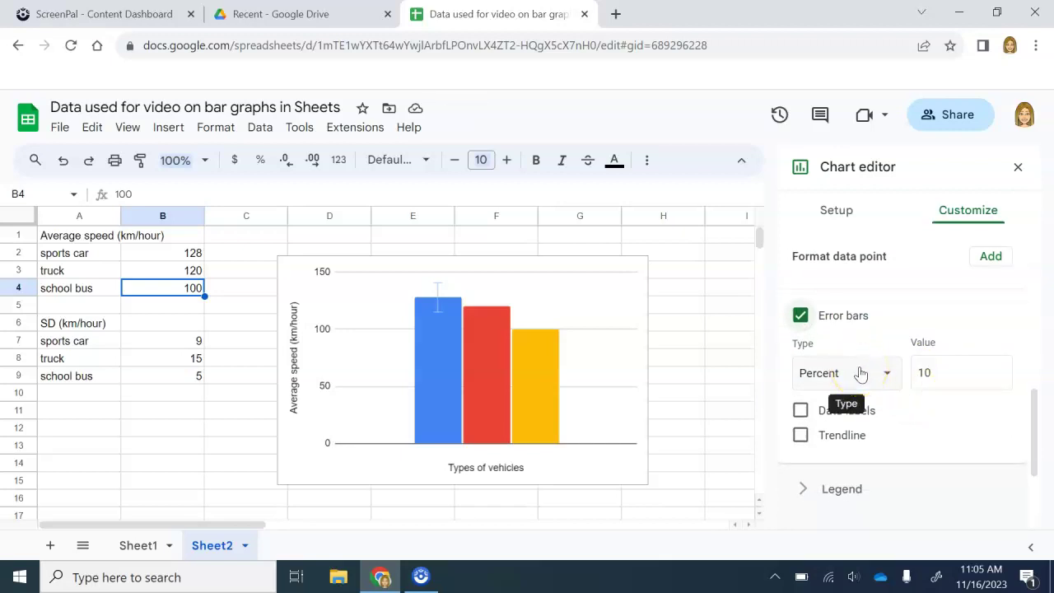
Step: Make Column 1's error bars type Constant with value 9
click(861, 375)
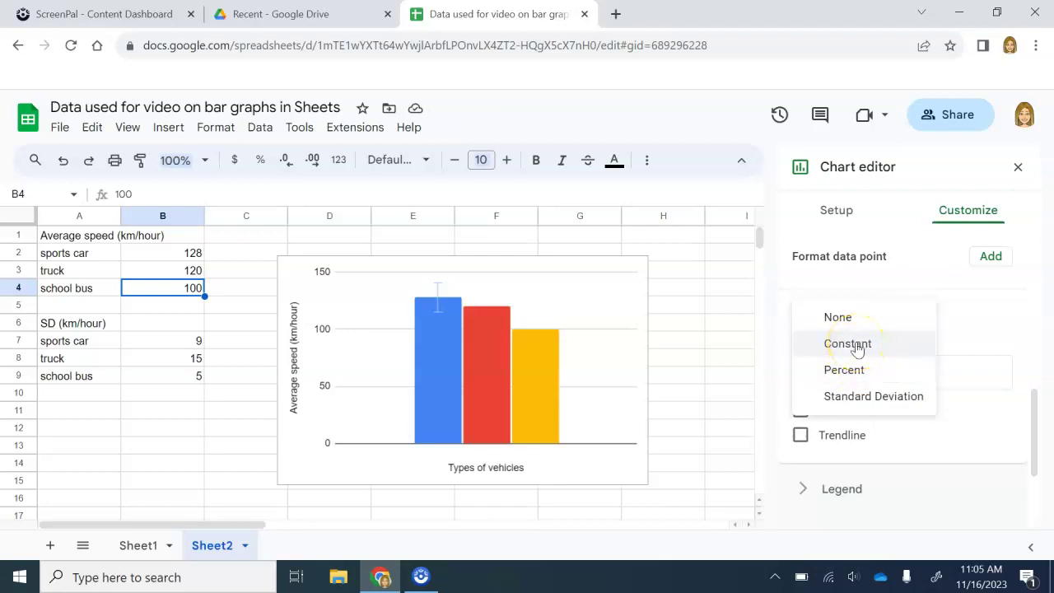
click(857, 346)
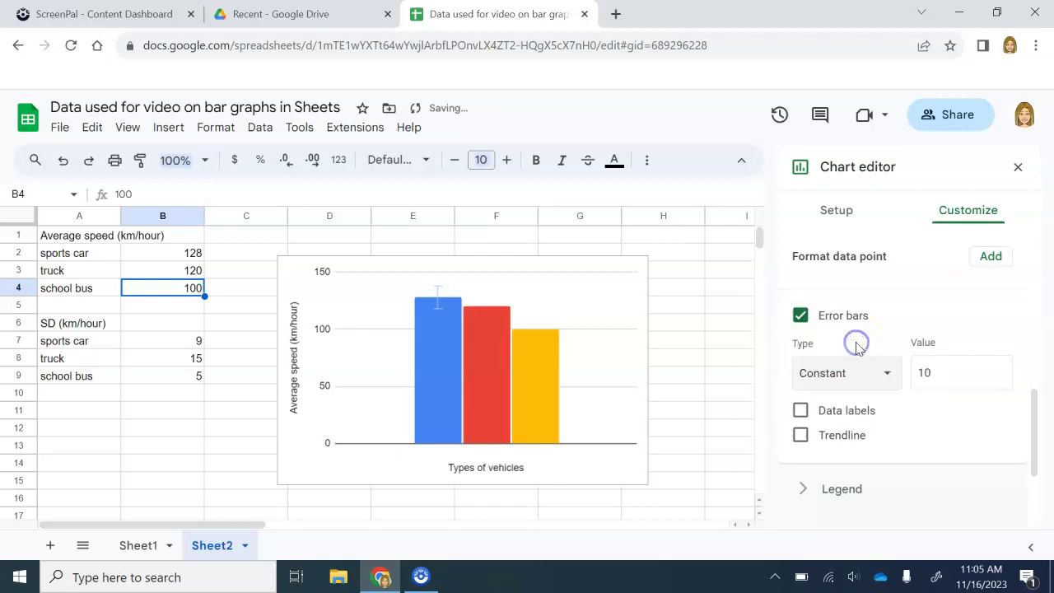
click(961, 378)
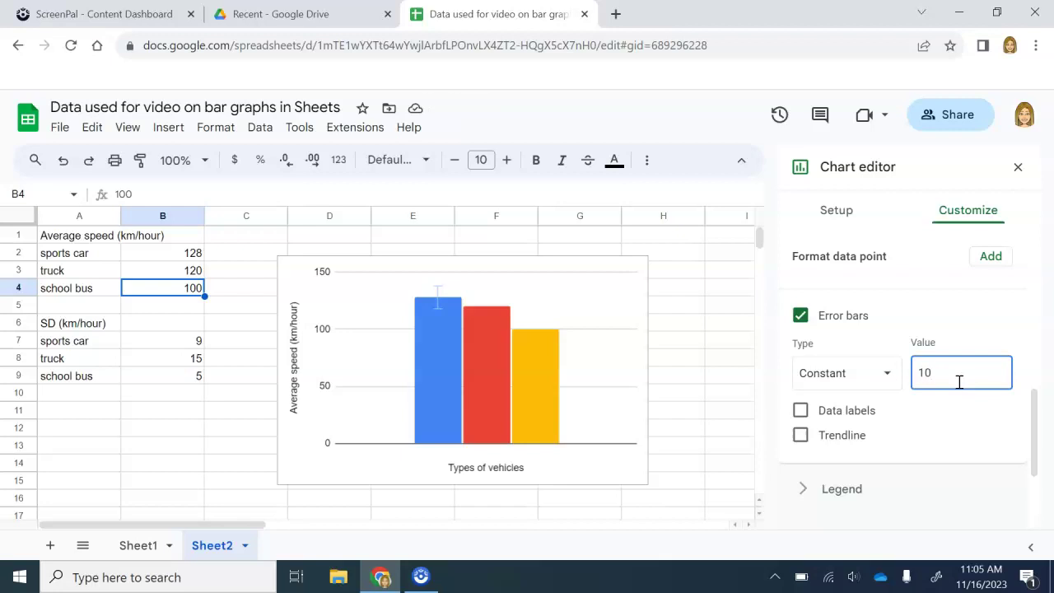
key(BackSpace)
key(BackSpace)
text(05)
key(BackSpace)
text(09)
click(937, 423)
scroll(972, 329, up, 1)
scroll(971, 327, up, 5)
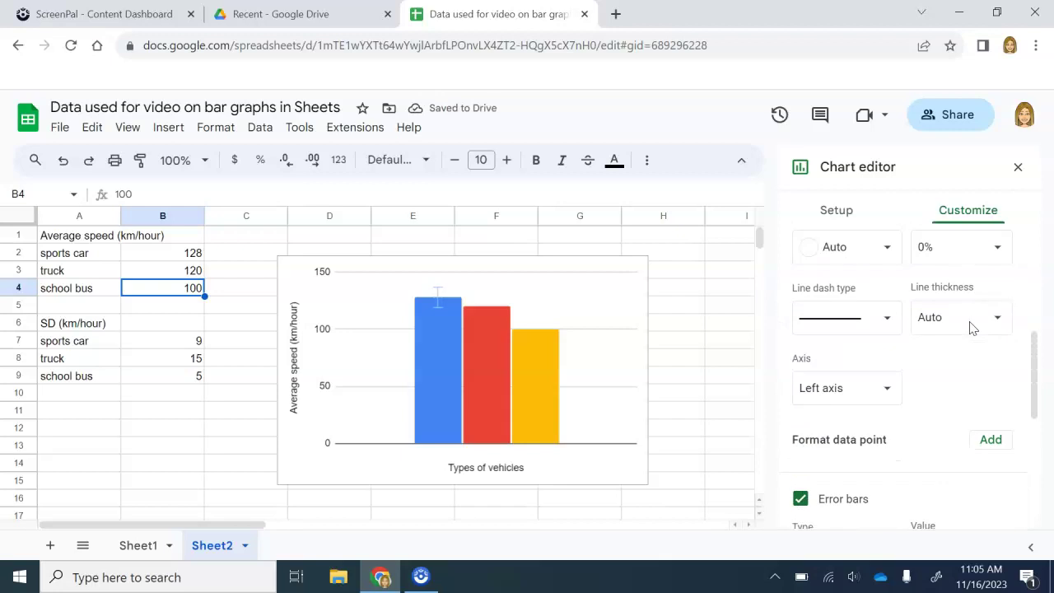
scroll(971, 324, up, 5)
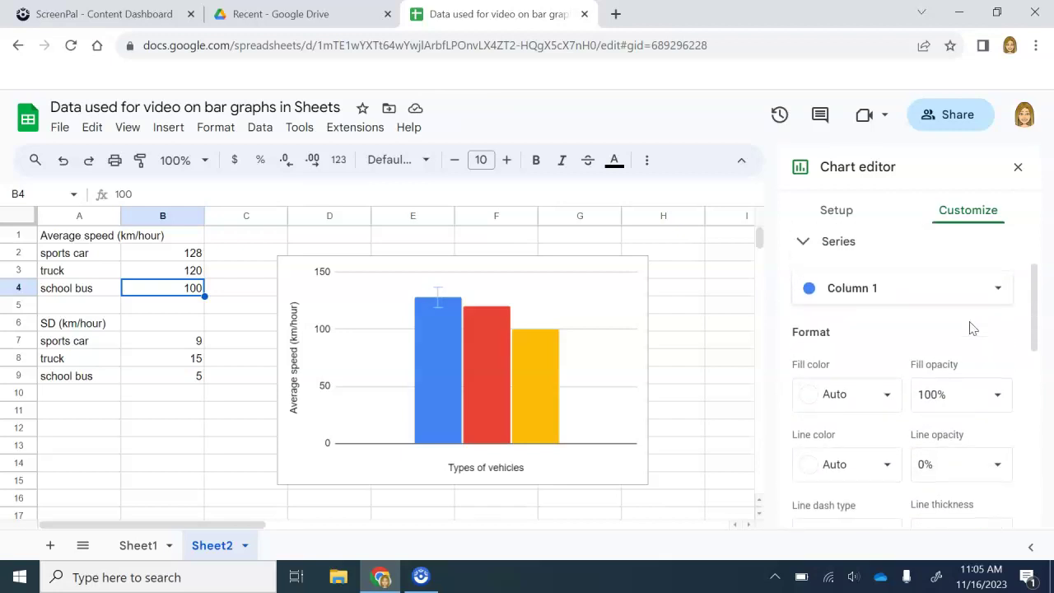
Step: Give the Column 2 (truck) series constant error bars of value 15
click(967, 293)
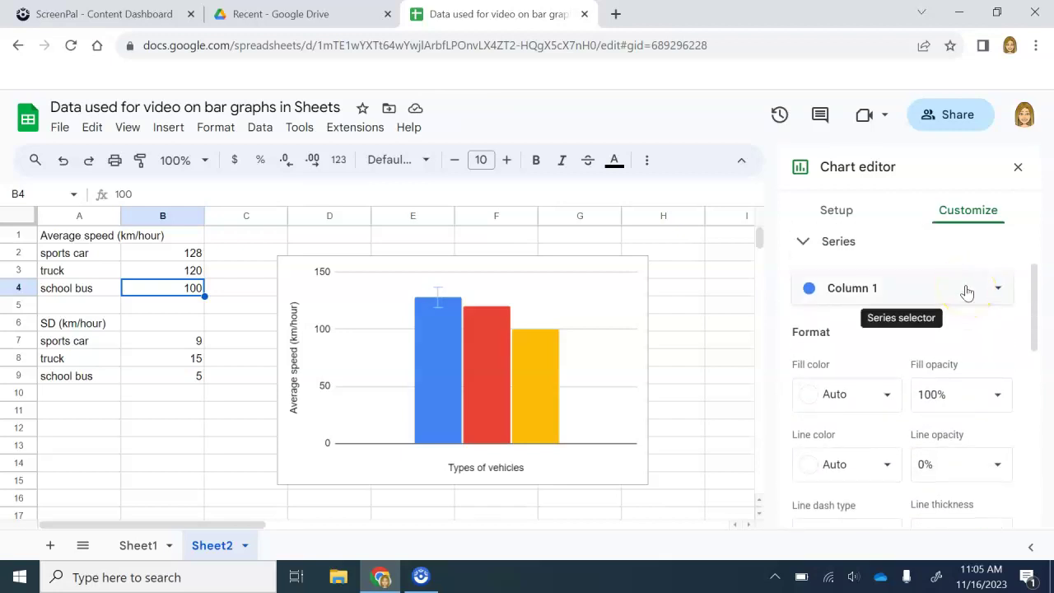
click(967, 290)
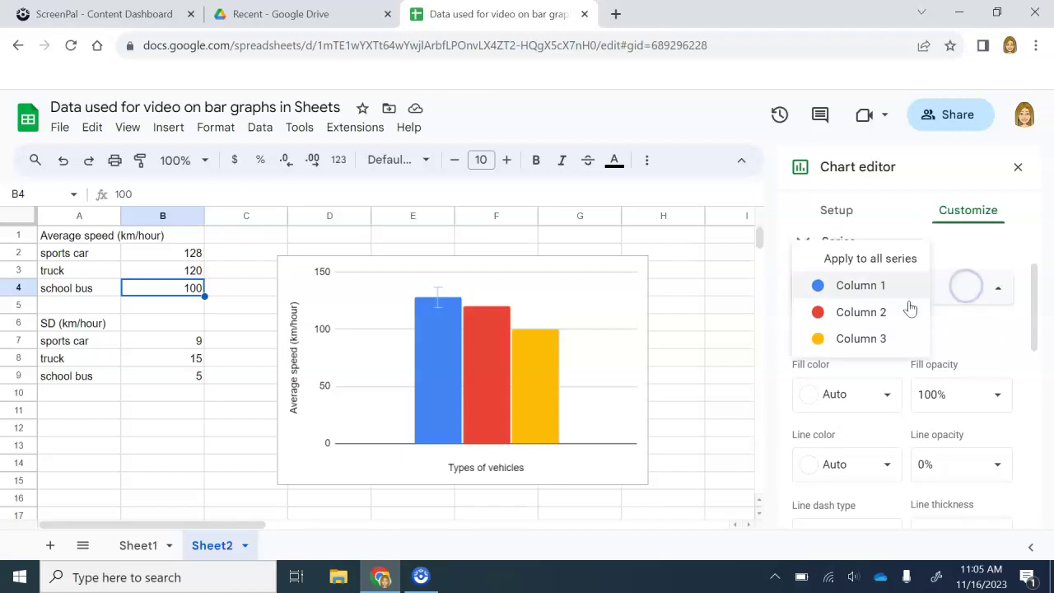
click(871, 317)
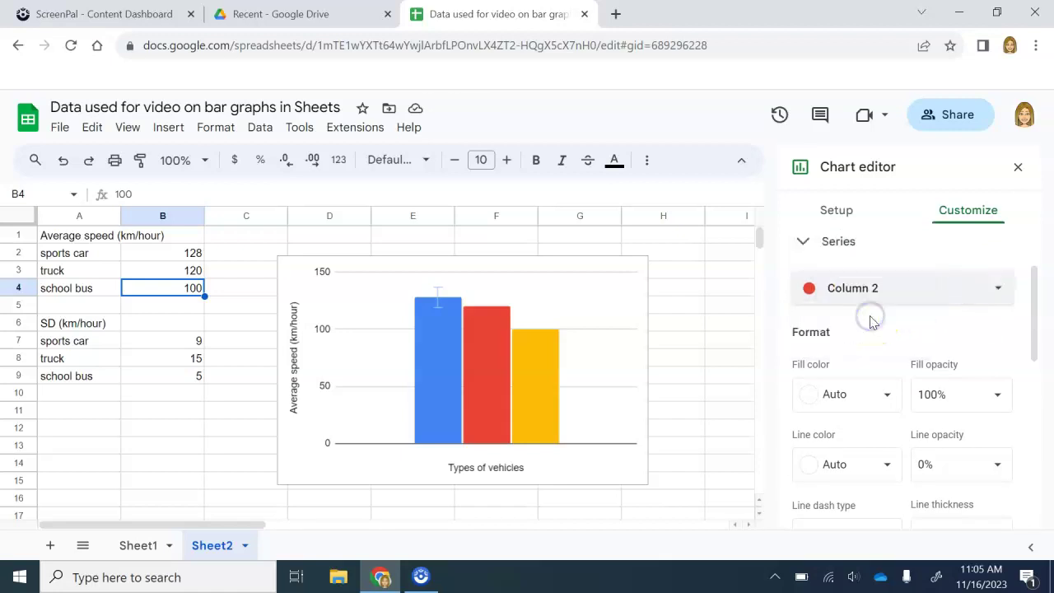
scroll(882, 435, down, 3)
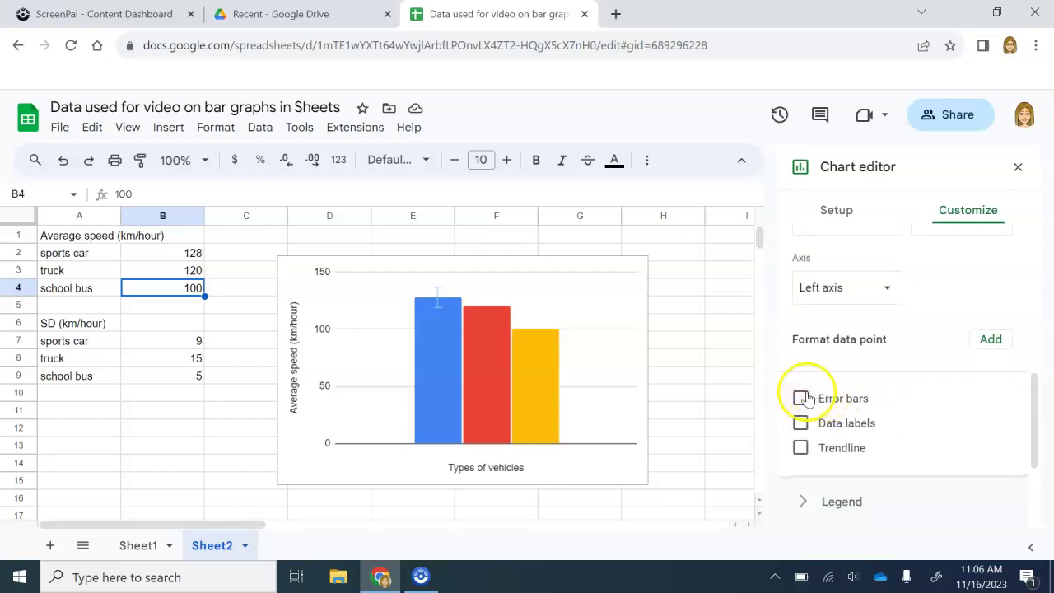
click(803, 398)
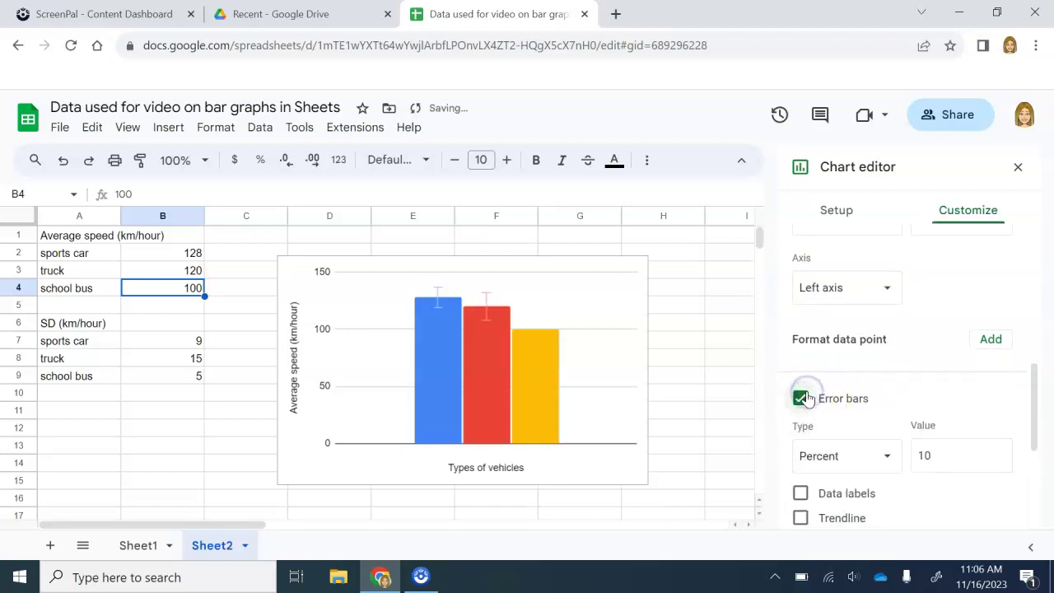
click(829, 458)
click(835, 427)
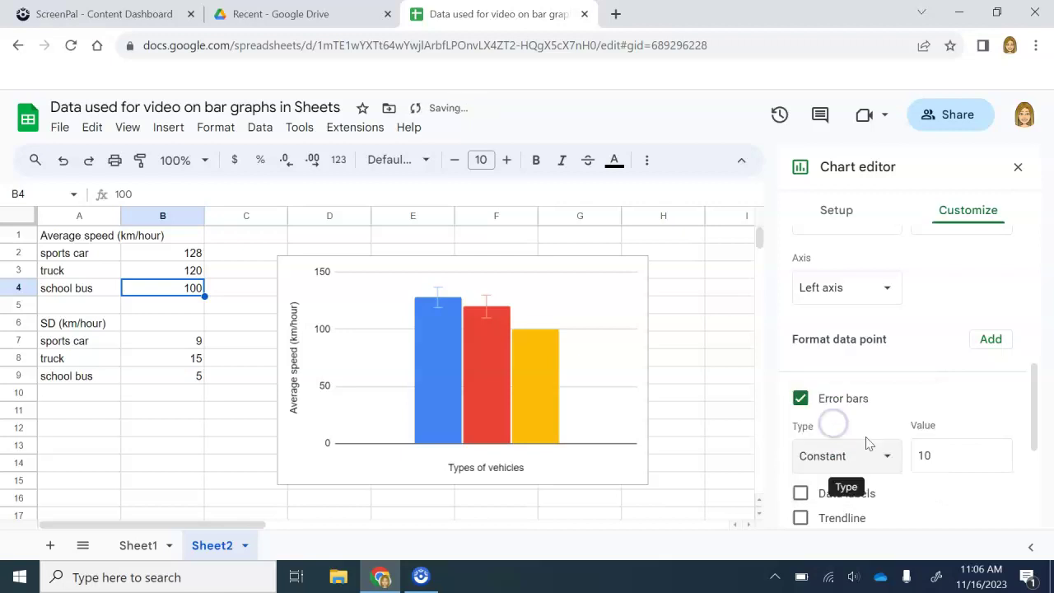
click(945, 457)
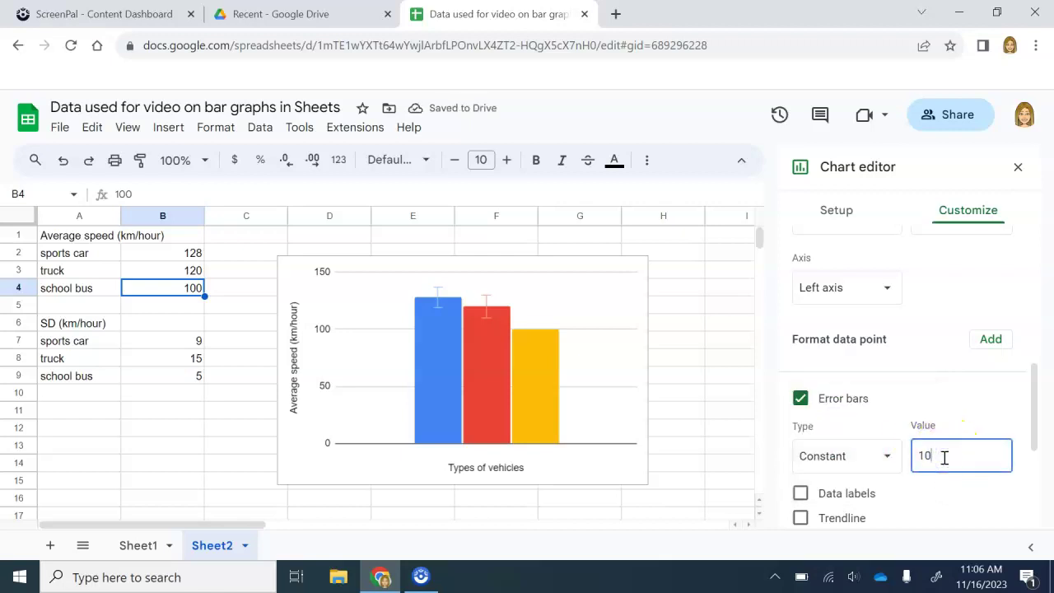
key(BackSpace)
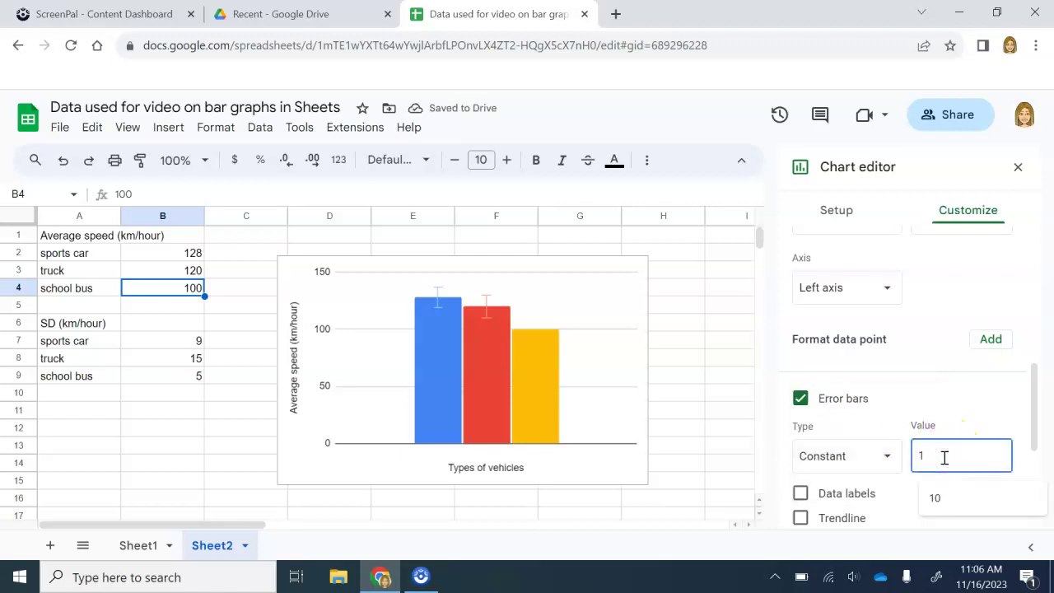
text(5)
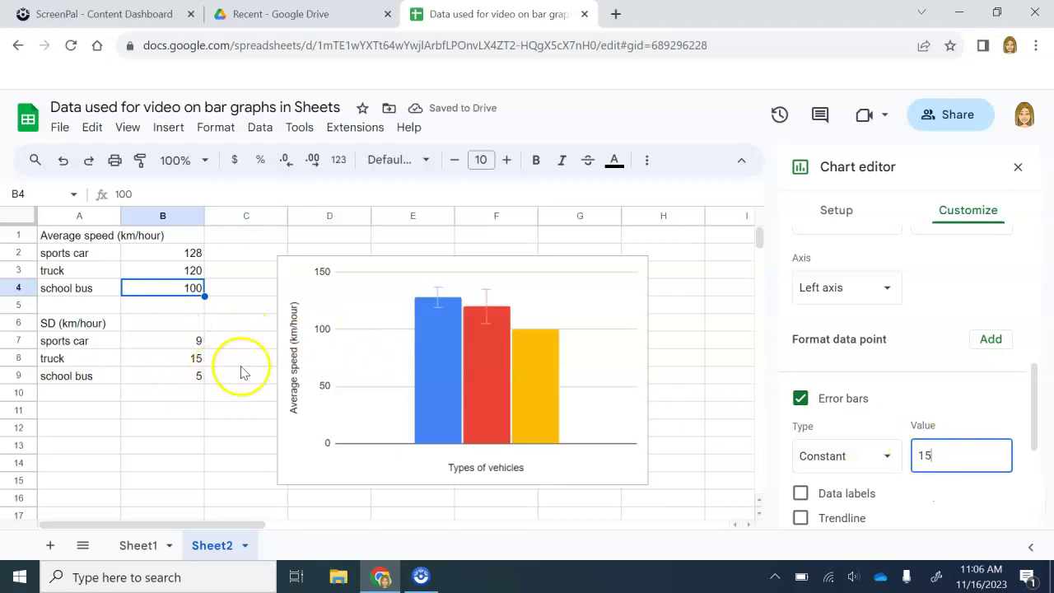
scroll(924, 385, up, 2)
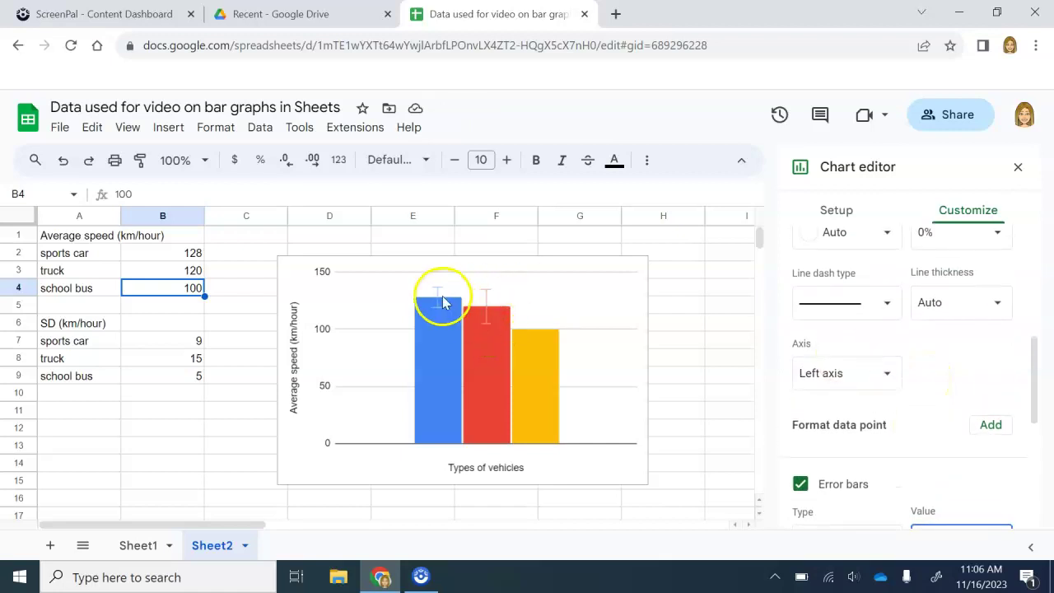
scroll(910, 348, up, 5)
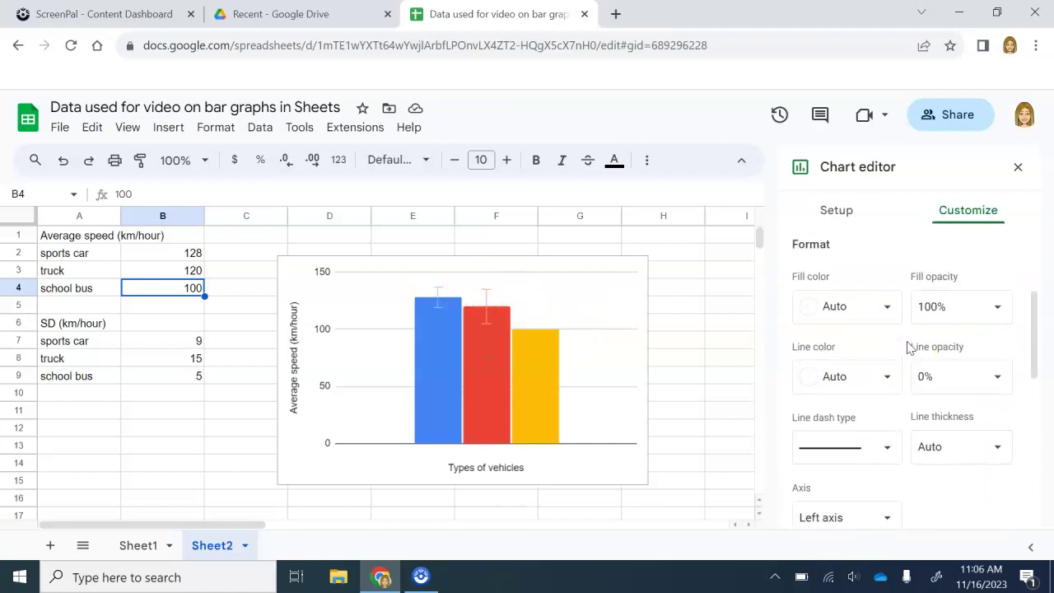
Step: Give the Column 3 (school bus) series constant error bars of value 5
click(900, 271)
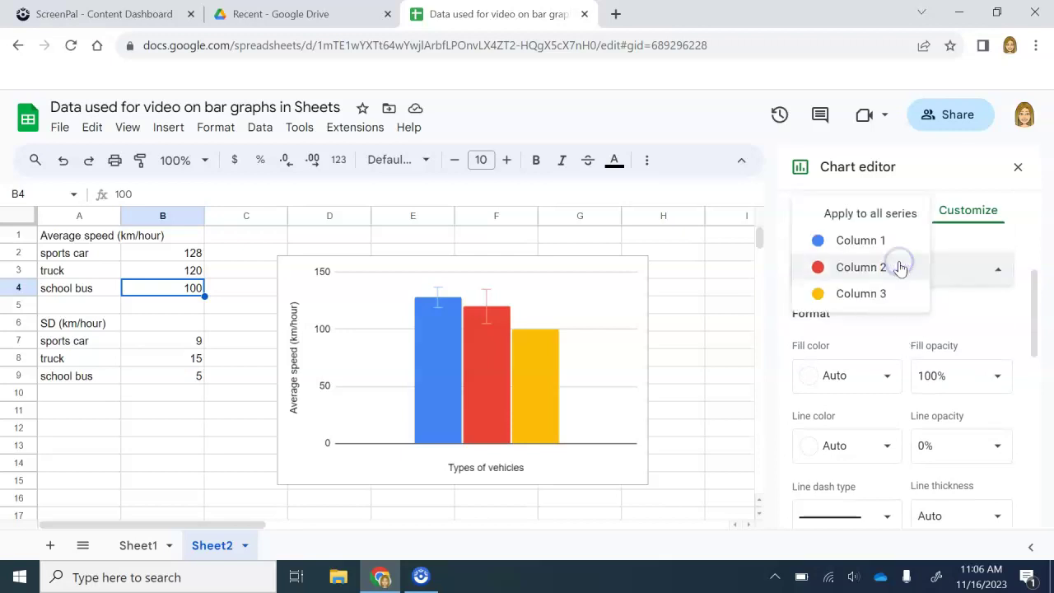
click(879, 290)
scroll(901, 407, down, 4)
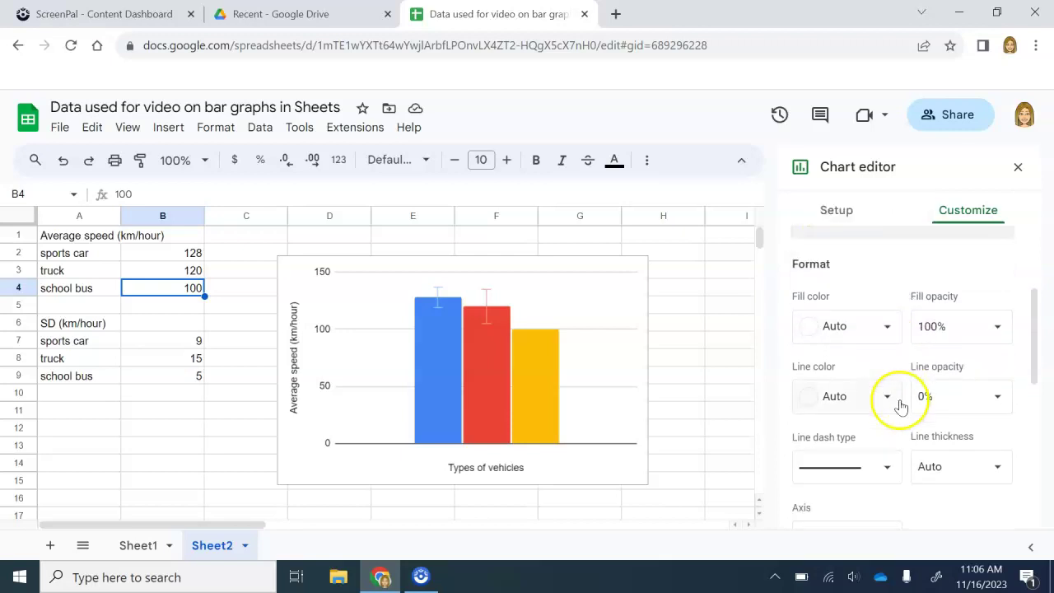
scroll(902, 405, down, 5)
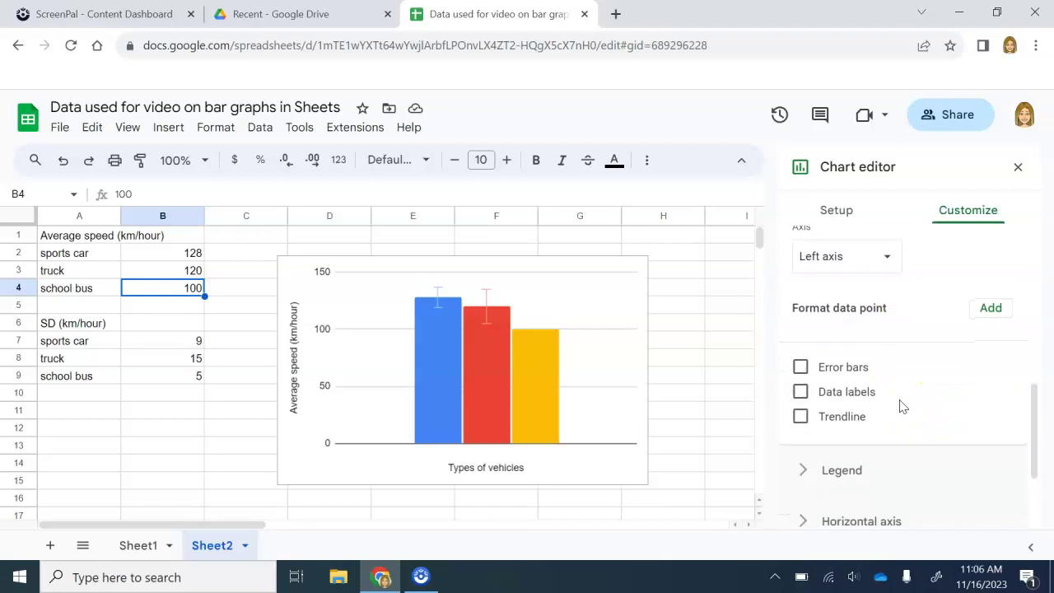
click(800, 368)
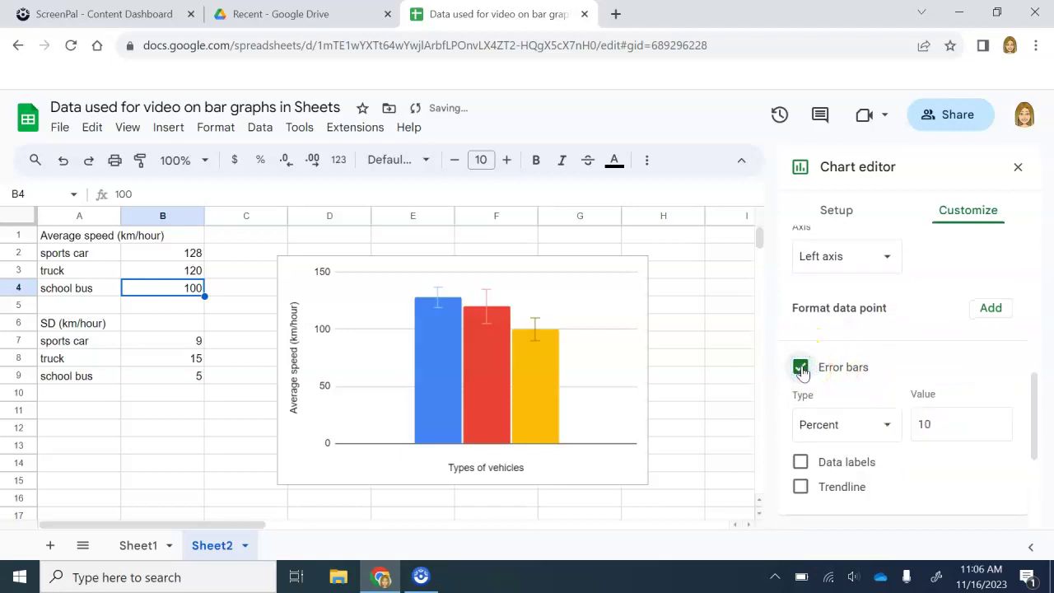
click(829, 423)
click(829, 395)
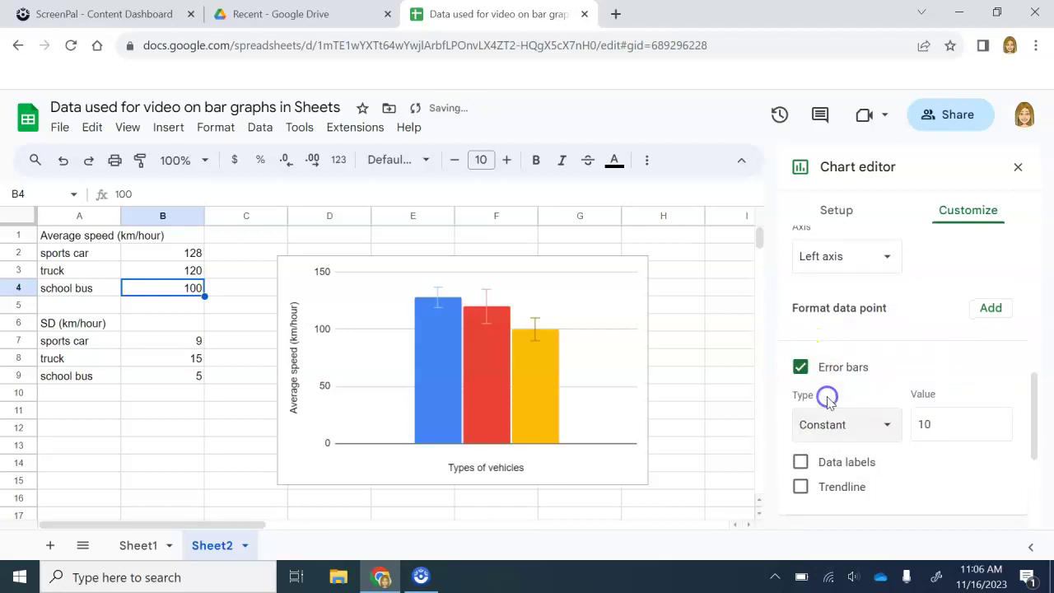
click(958, 423)
key(BackSpace)
key(BackSpace)
text(5)
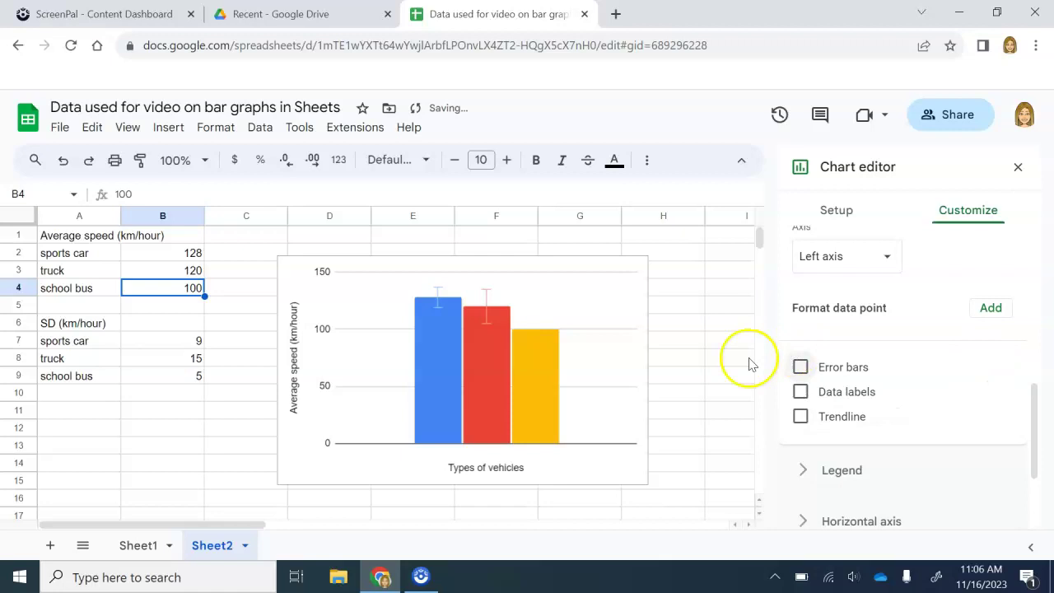
Step: Restore the school bus's constant error bars, leave value labels off, and close the chart editor
click(800, 367)
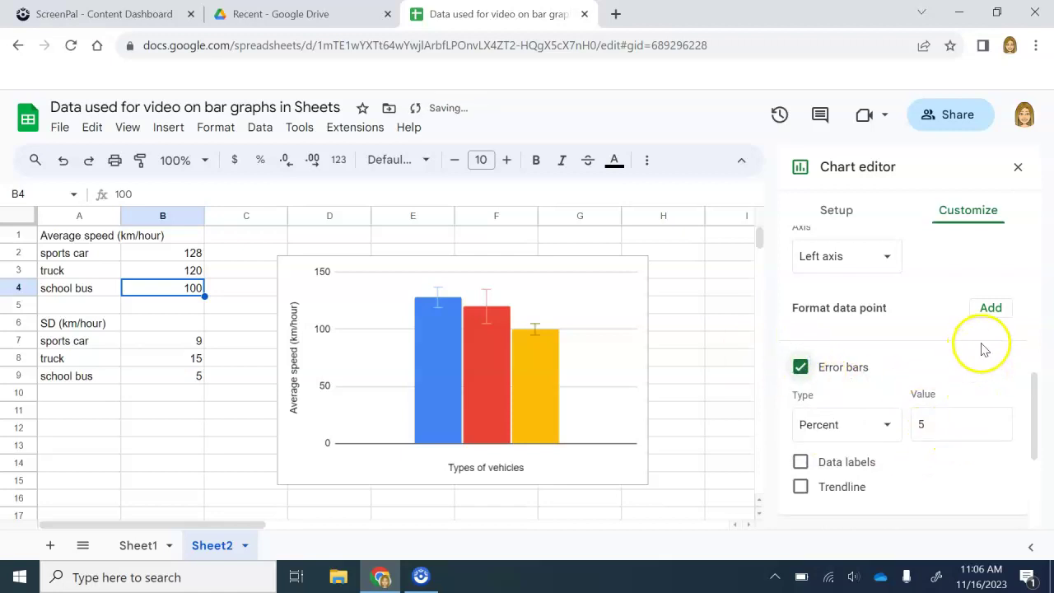
click(824, 424)
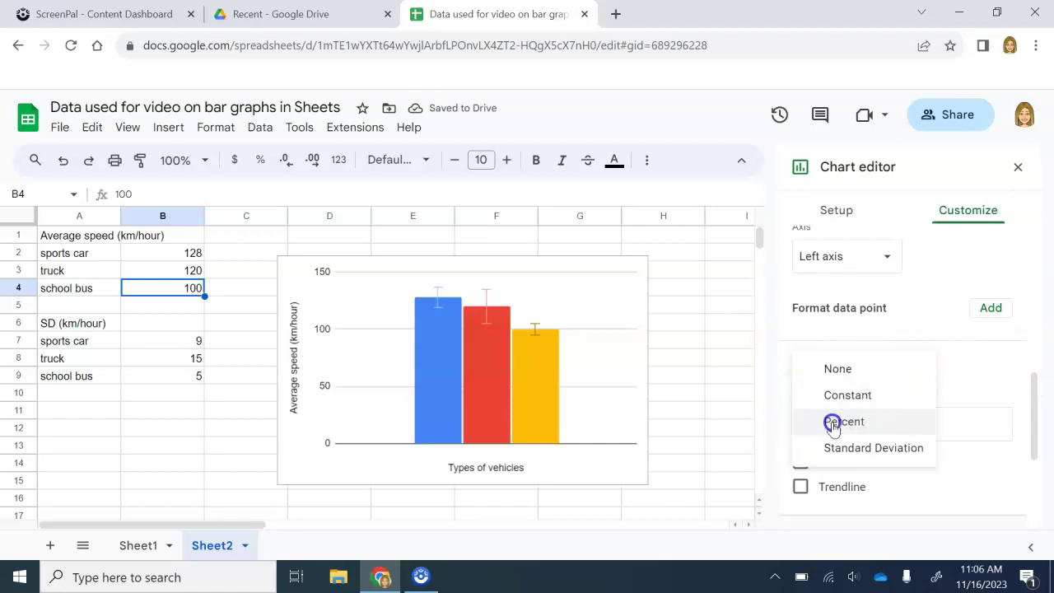
click(833, 396)
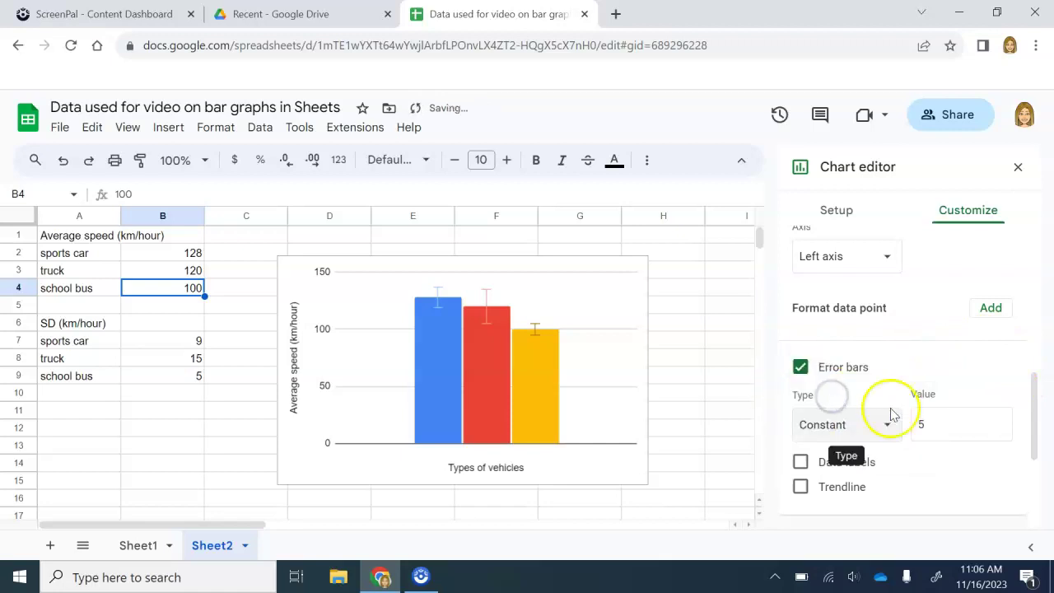
right_click(958, 430)
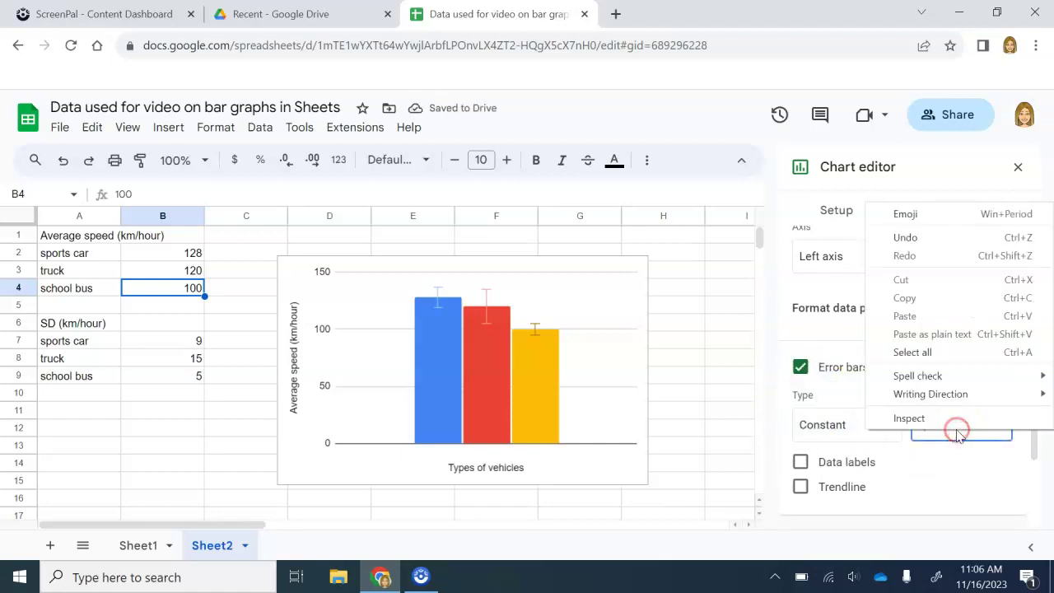
click(934, 470)
click(934, 469)
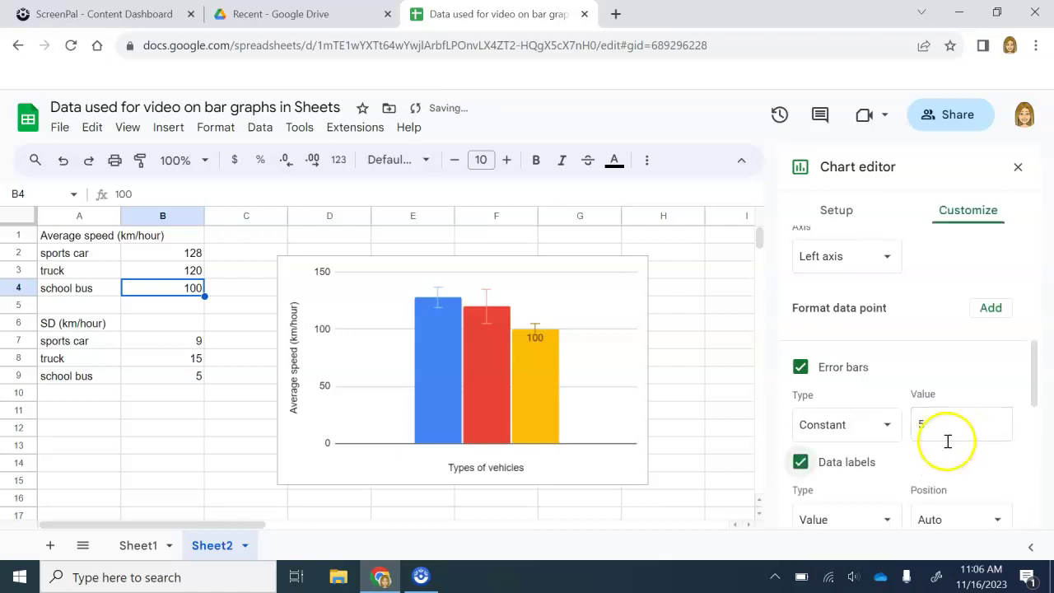
click(802, 463)
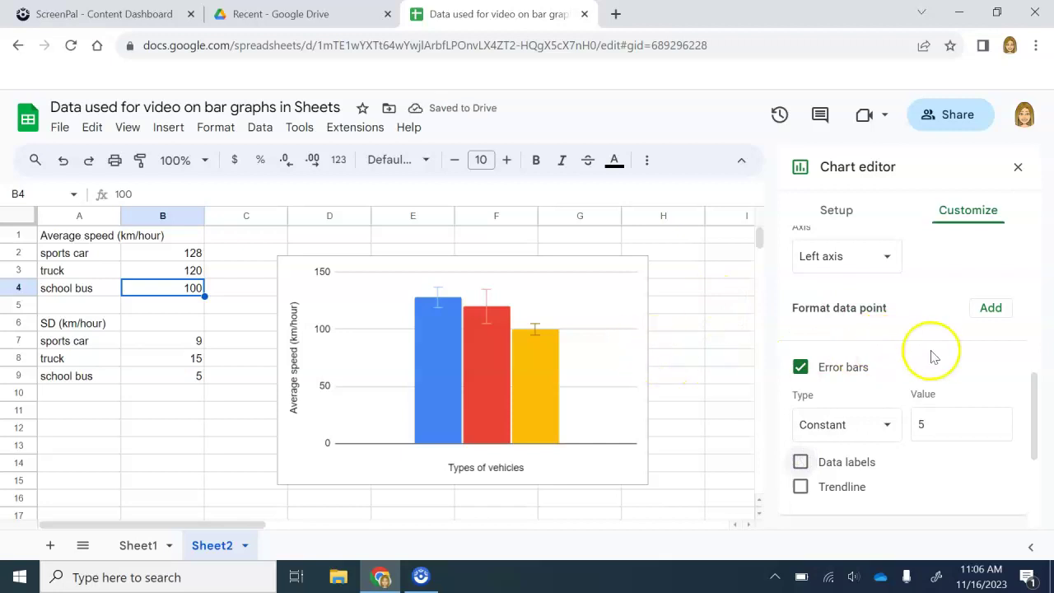
scroll(931, 357, up, 3)
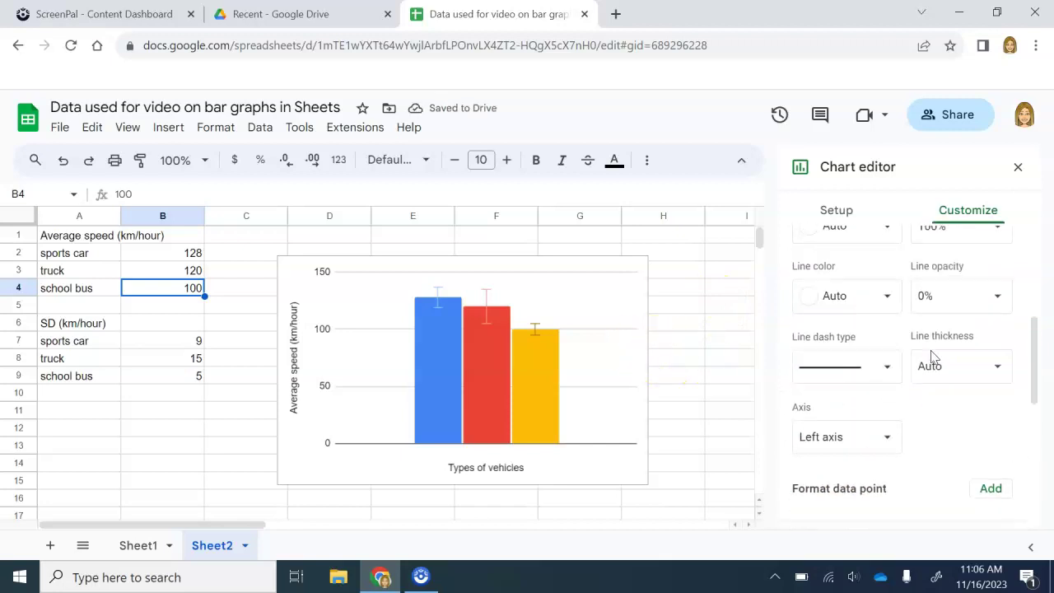
click(1015, 168)
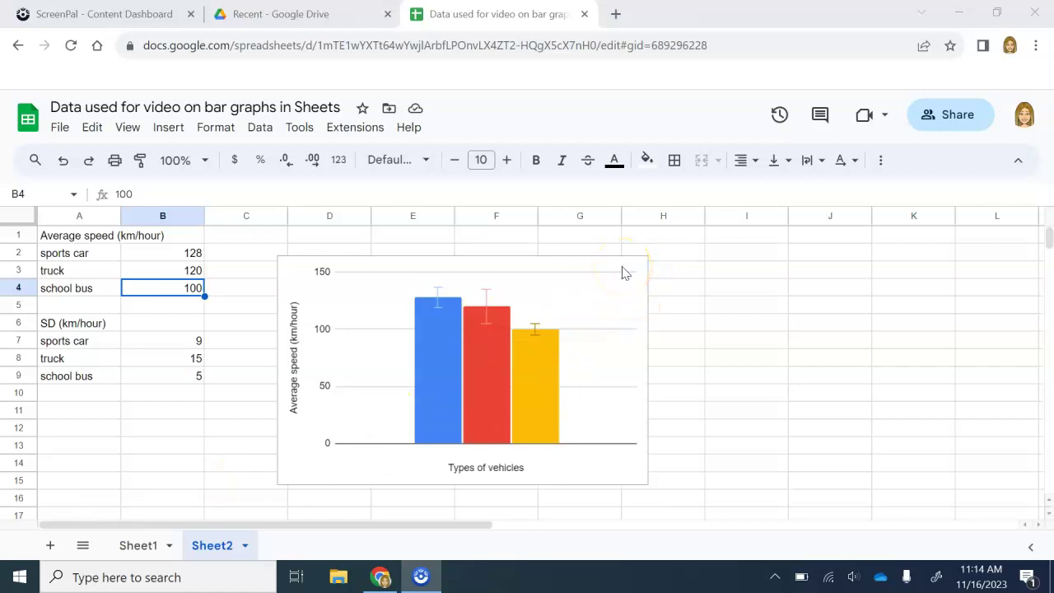
Step: Download the vehicle-speed chart as a PNG image, chart.png, and open the downloaded file
click(607, 299)
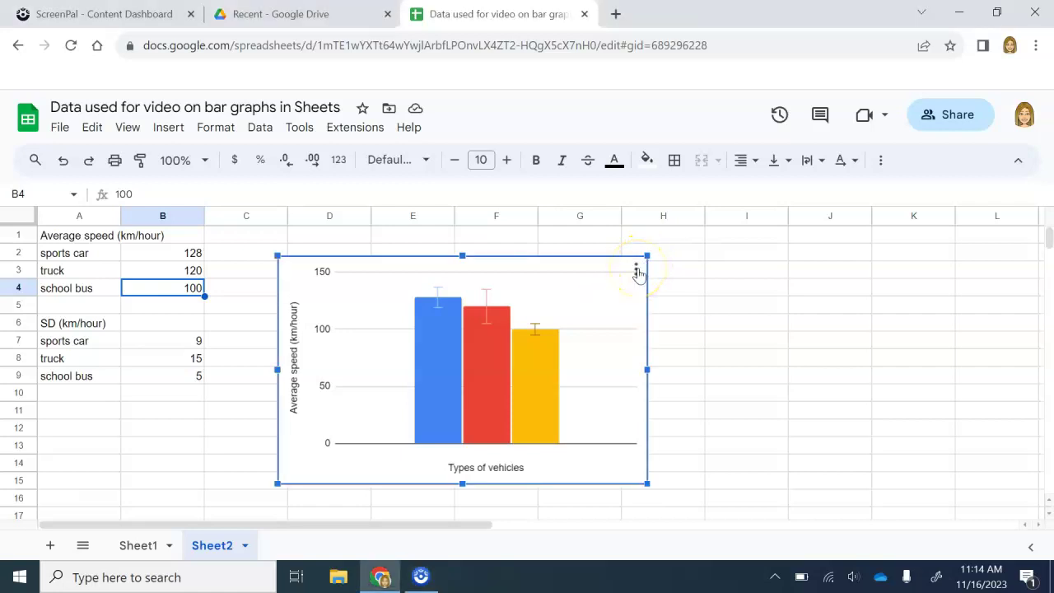
click(638, 269)
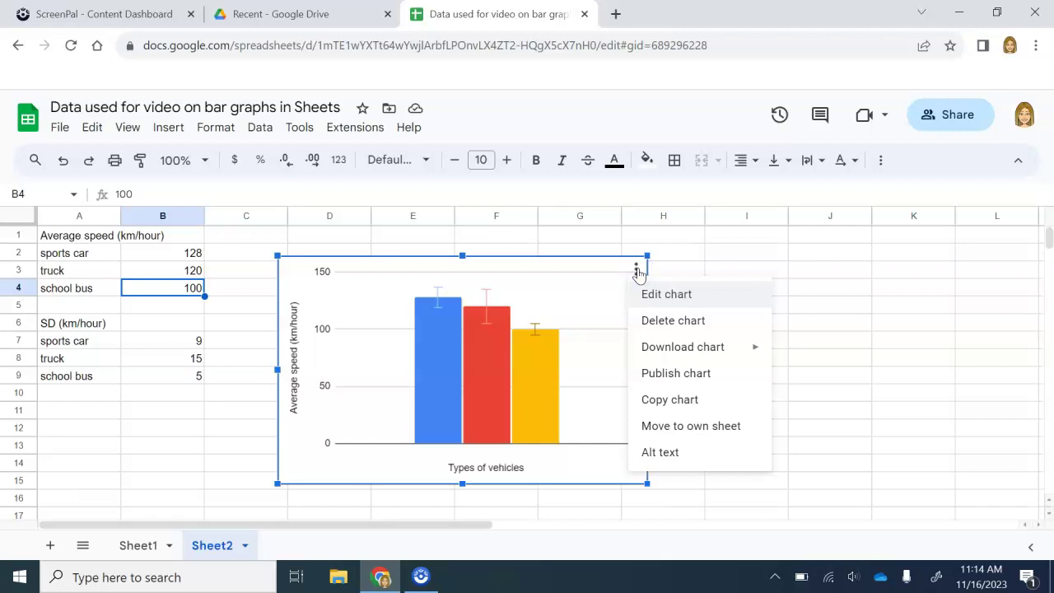
mouse_move(662, 349)
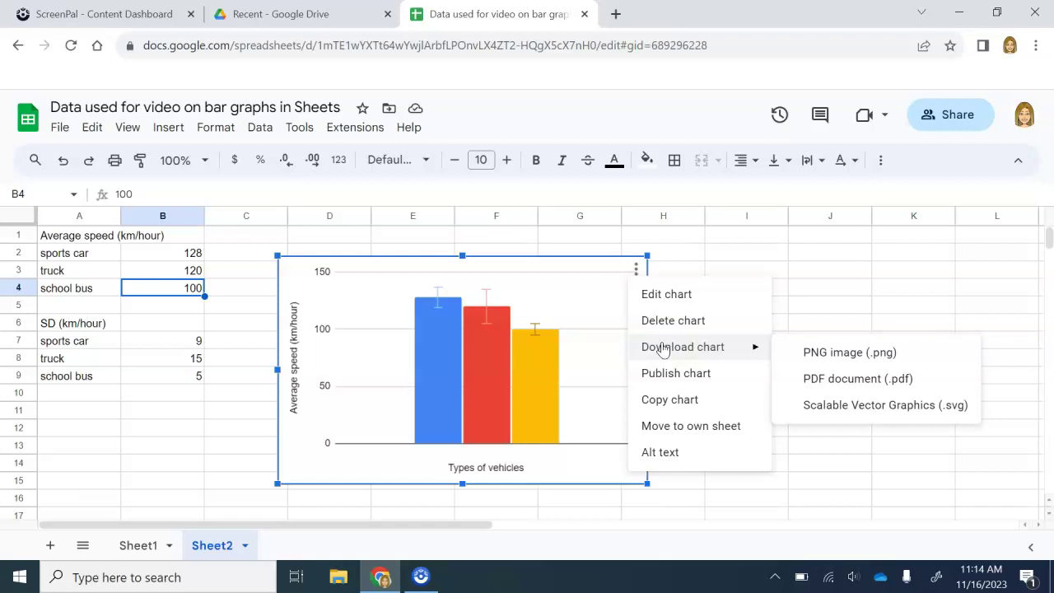
click(851, 352)
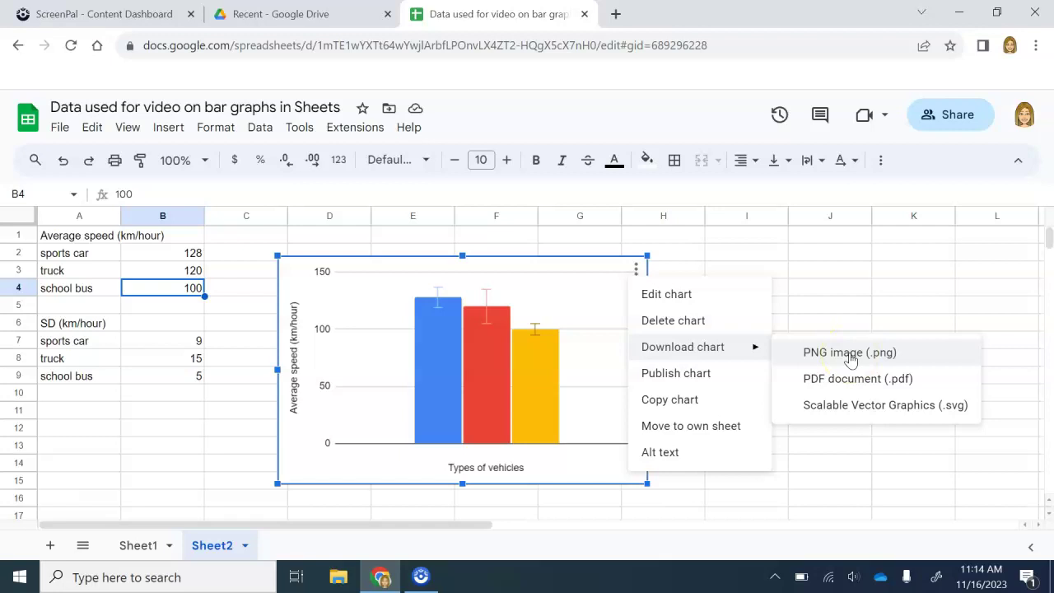
click(851, 359)
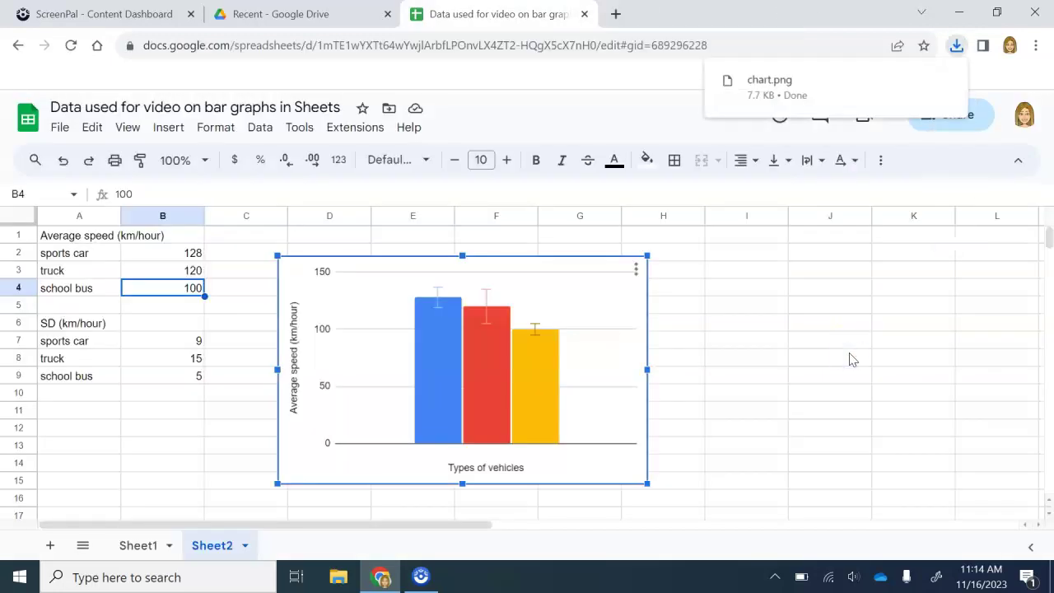
click(790, 85)
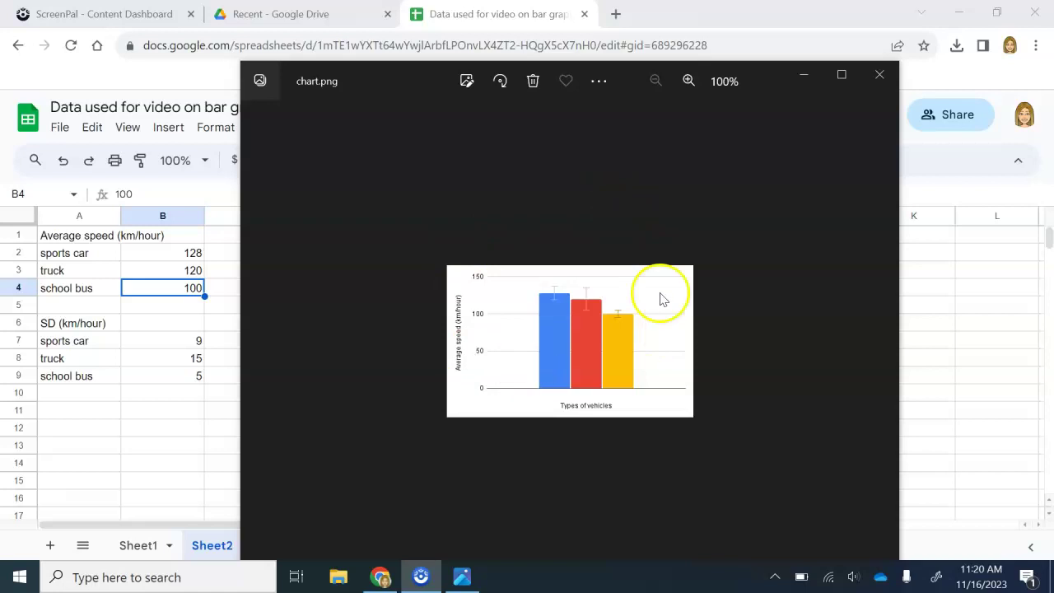
Step: Copy the chart.png image to the clipboard from the Photos viewer's See more menu
click(599, 81)
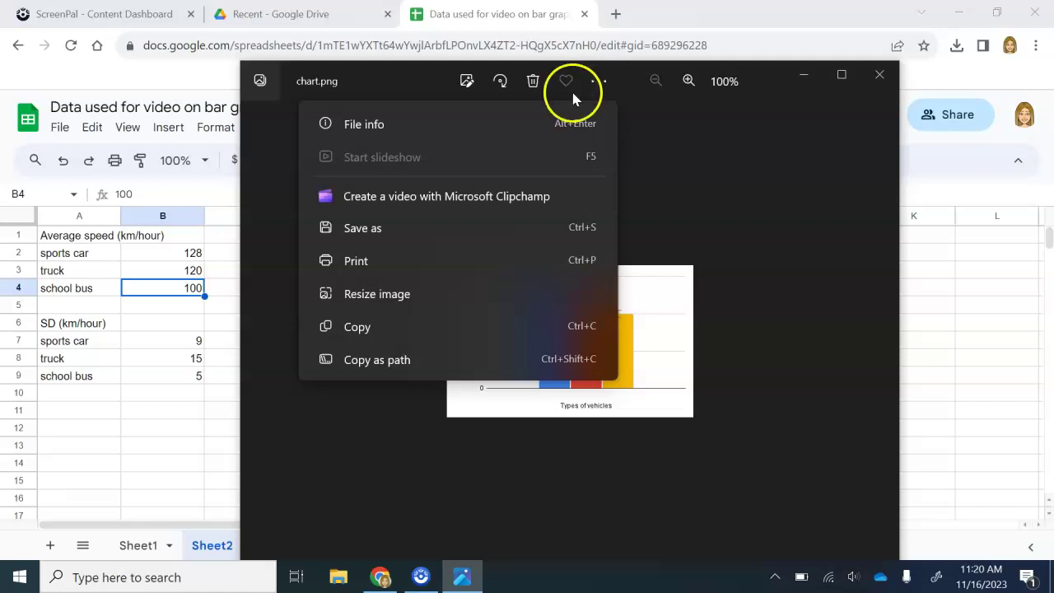
click(363, 333)
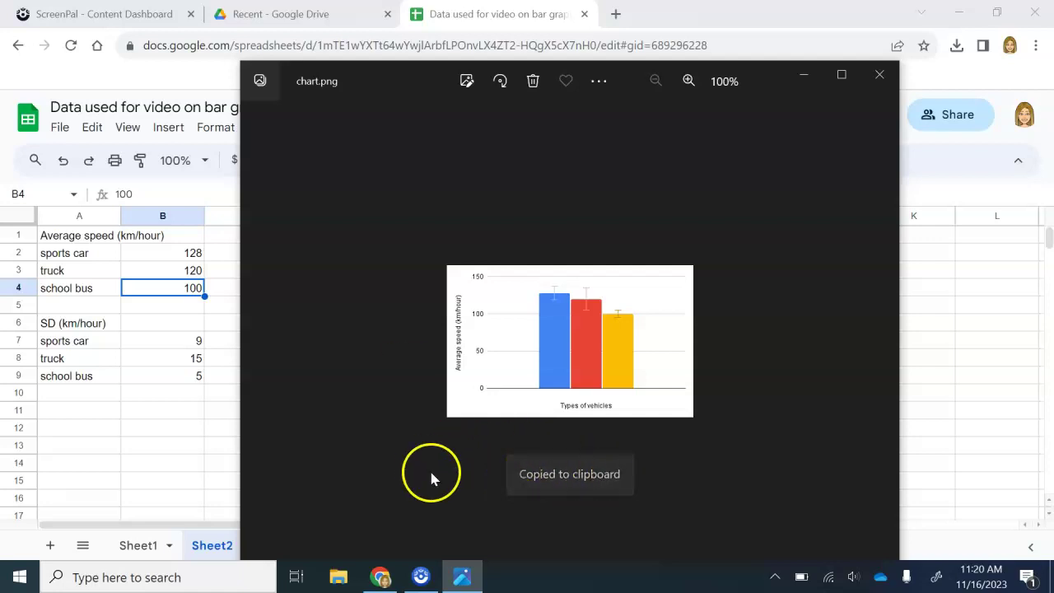
click(139, 579)
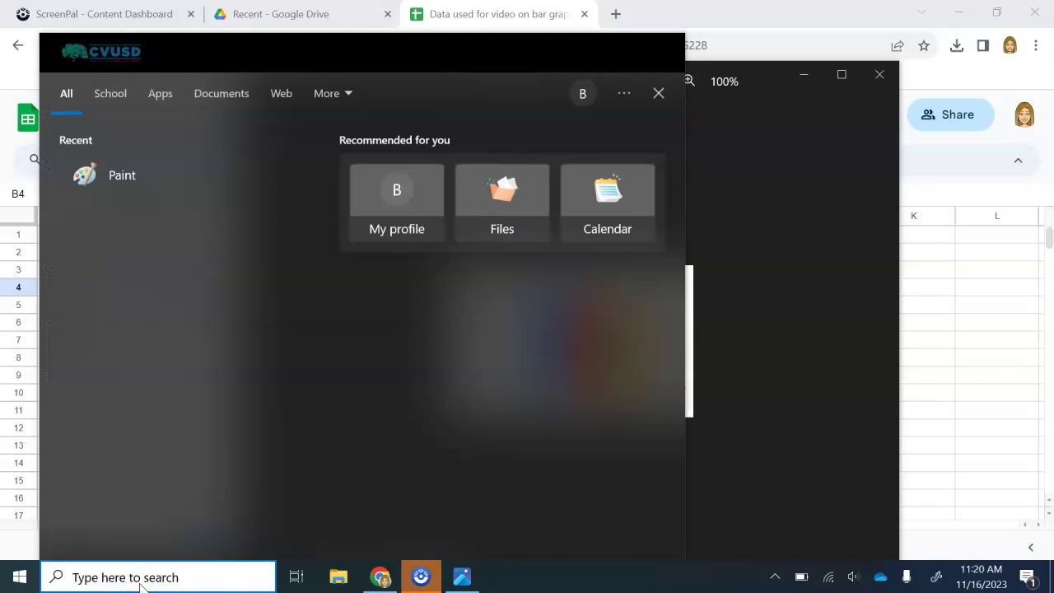
Step: Launch Paint and paste the copied speed chart onto the blank canvas
click(124, 176)
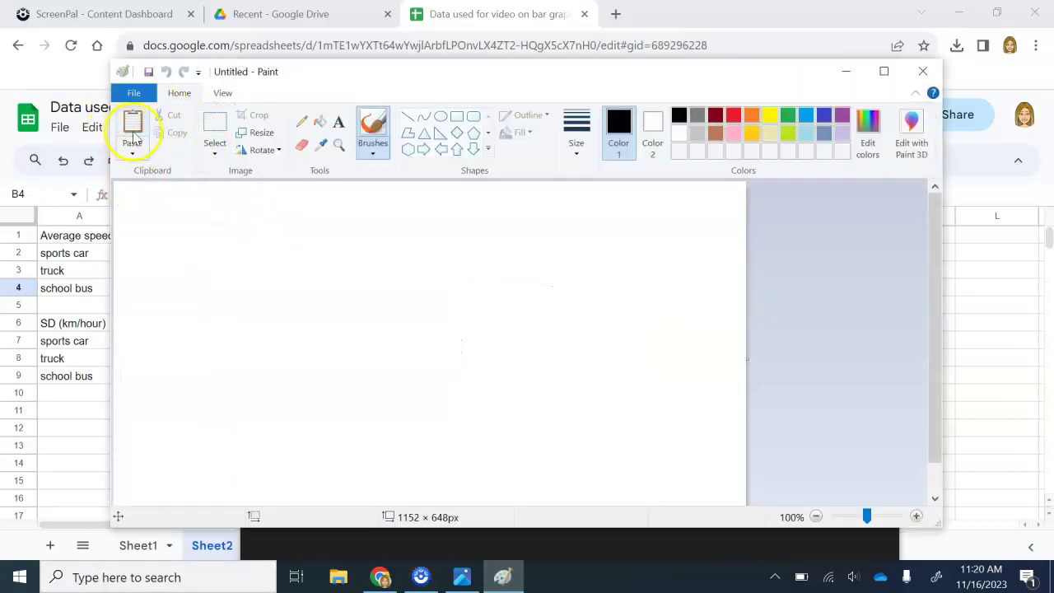
click(131, 132)
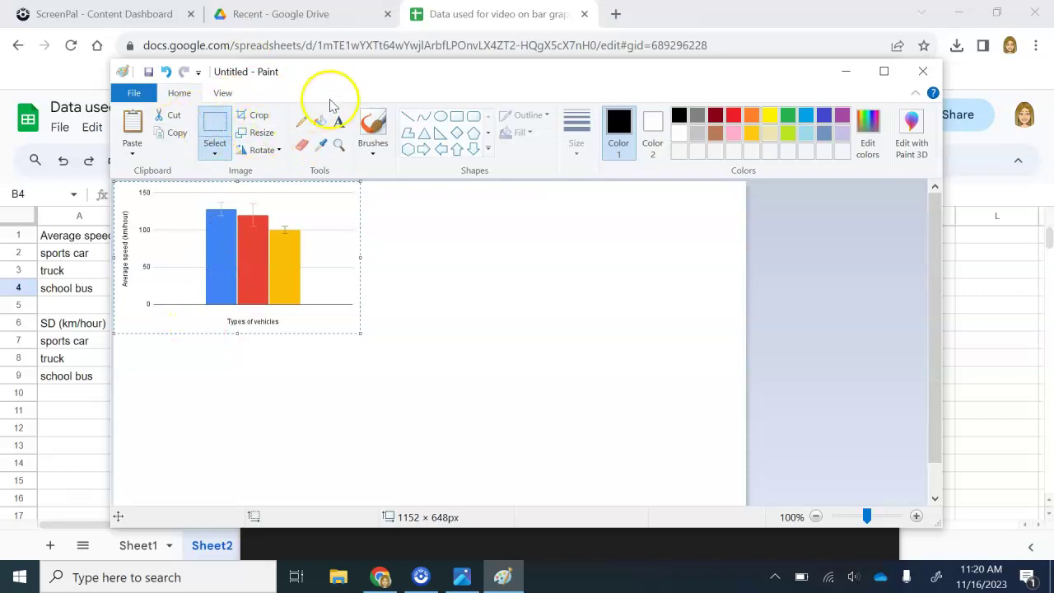
click(337, 122)
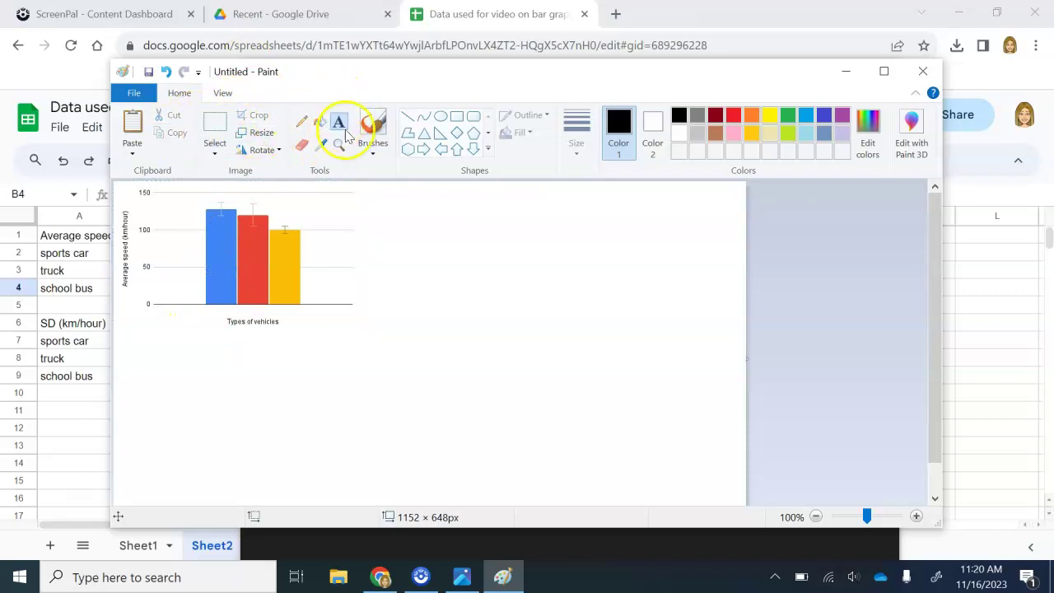
Step: Set the Paint text size to 8 and place a text box just under the x-axis
click(196, 310)
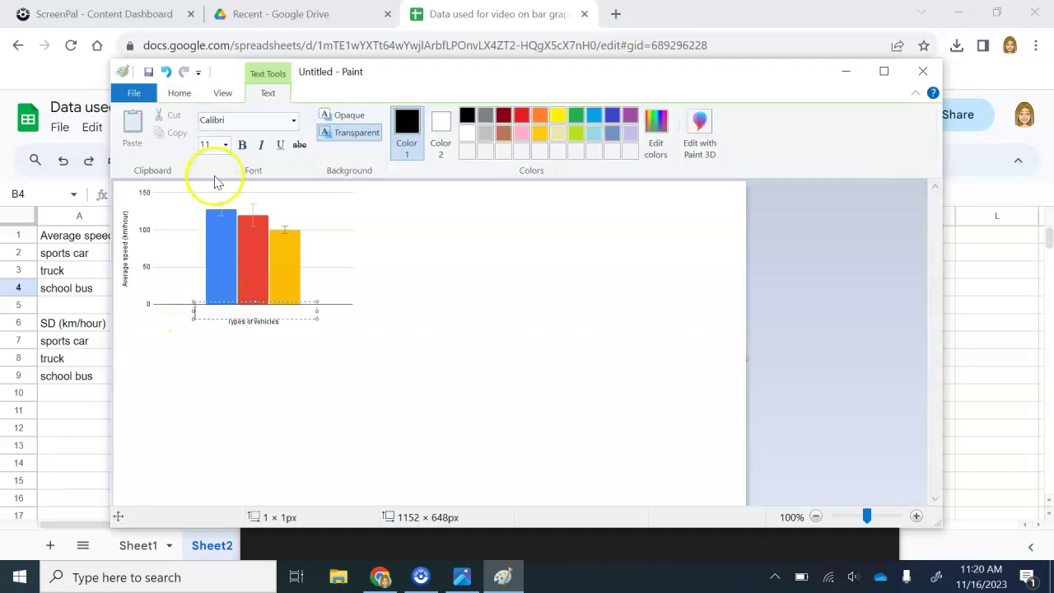
click(225, 148)
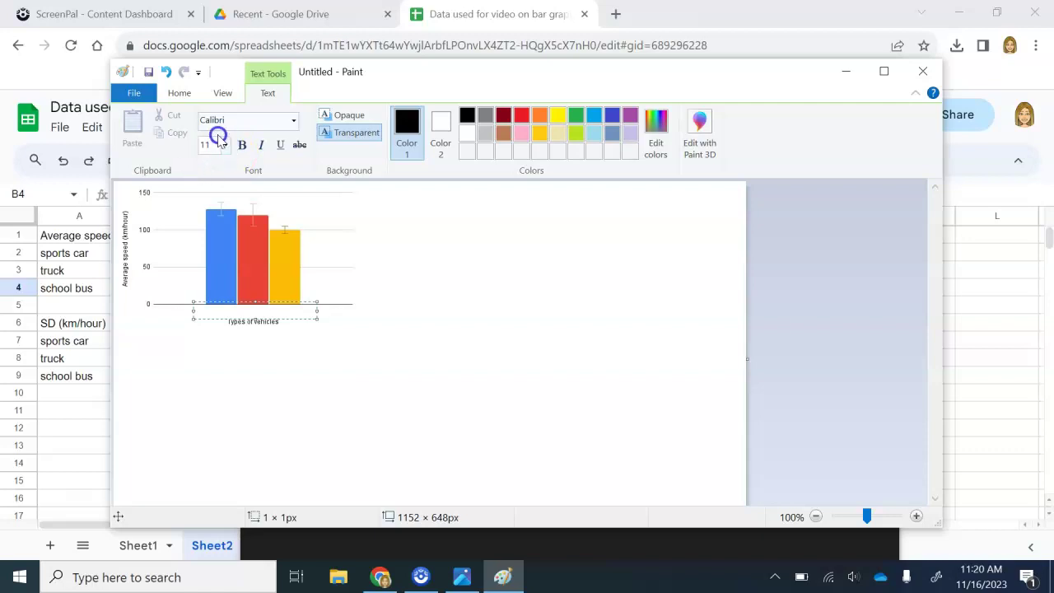
click(226, 146)
click(206, 167)
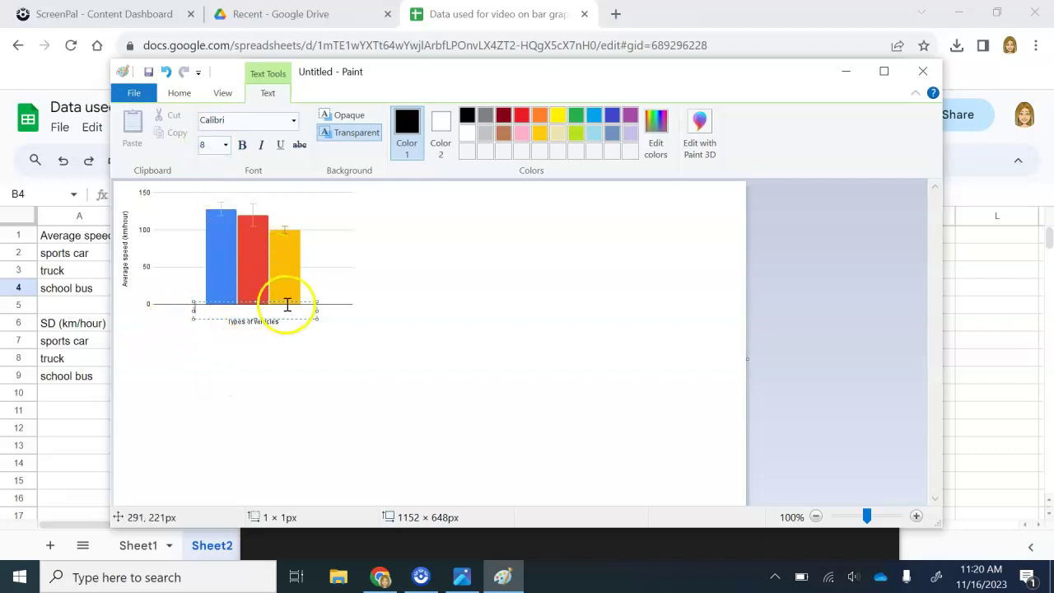
click(486, 298)
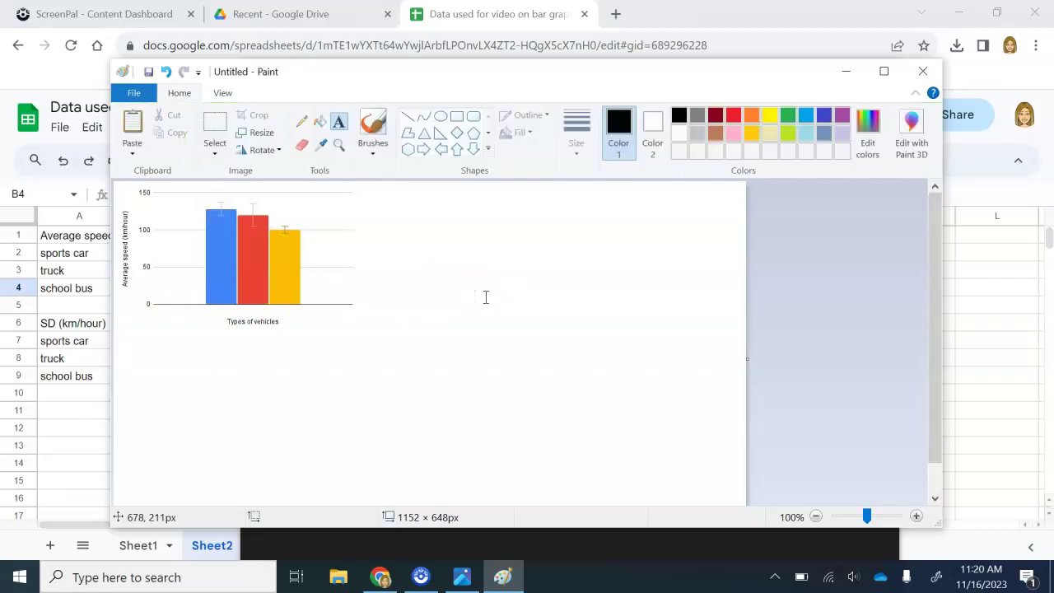
click(249, 305)
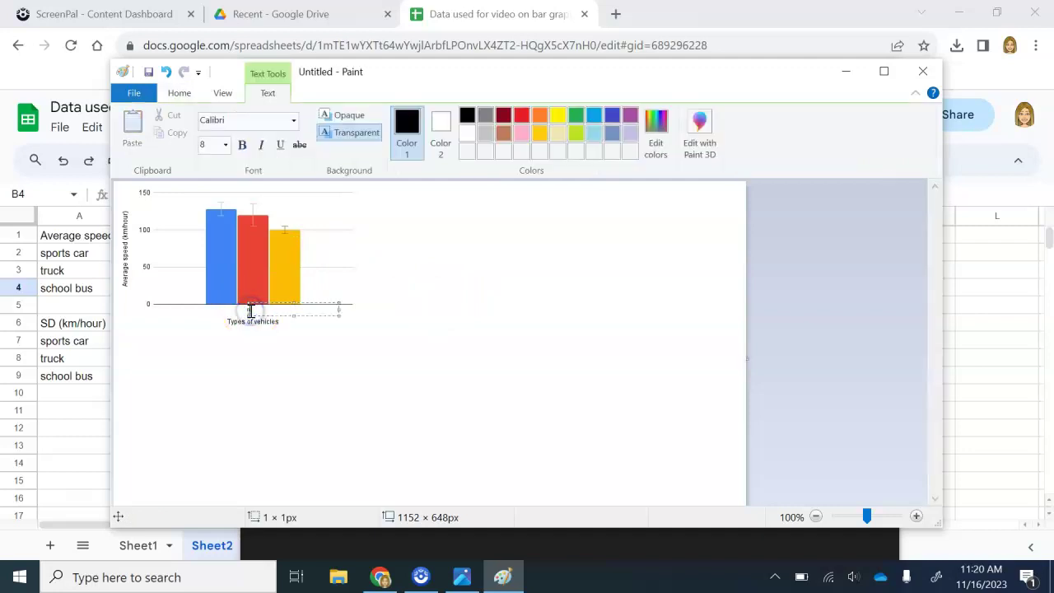
click(203, 314)
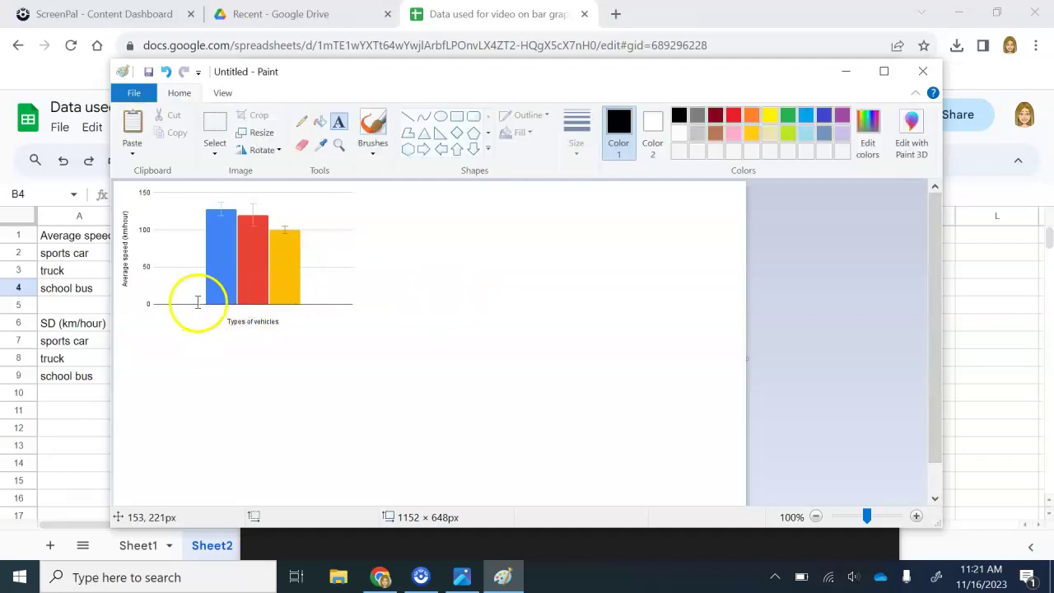
click(200, 309)
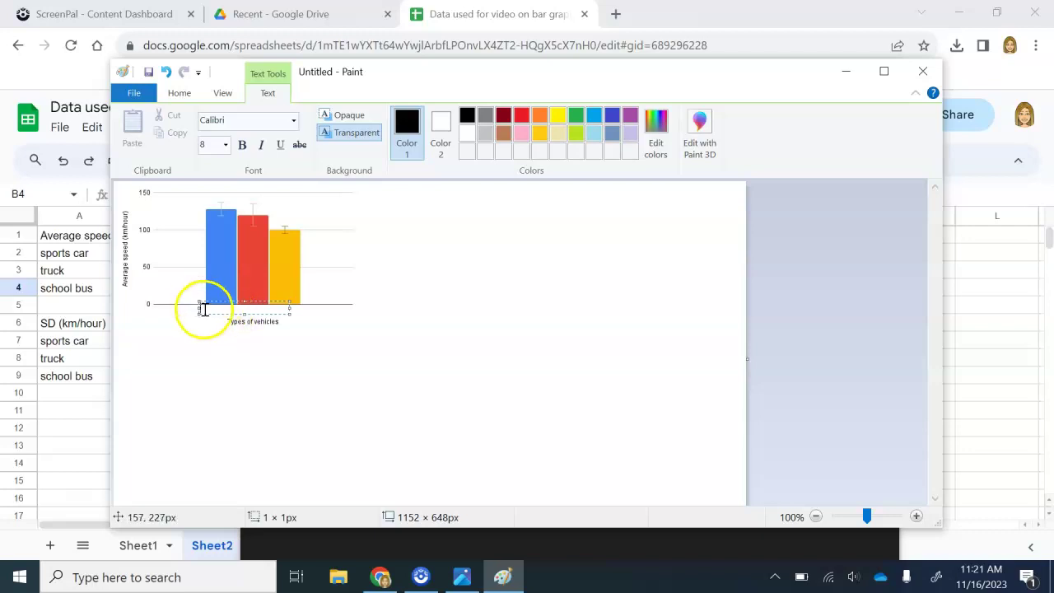
click(204, 309)
click(205, 313)
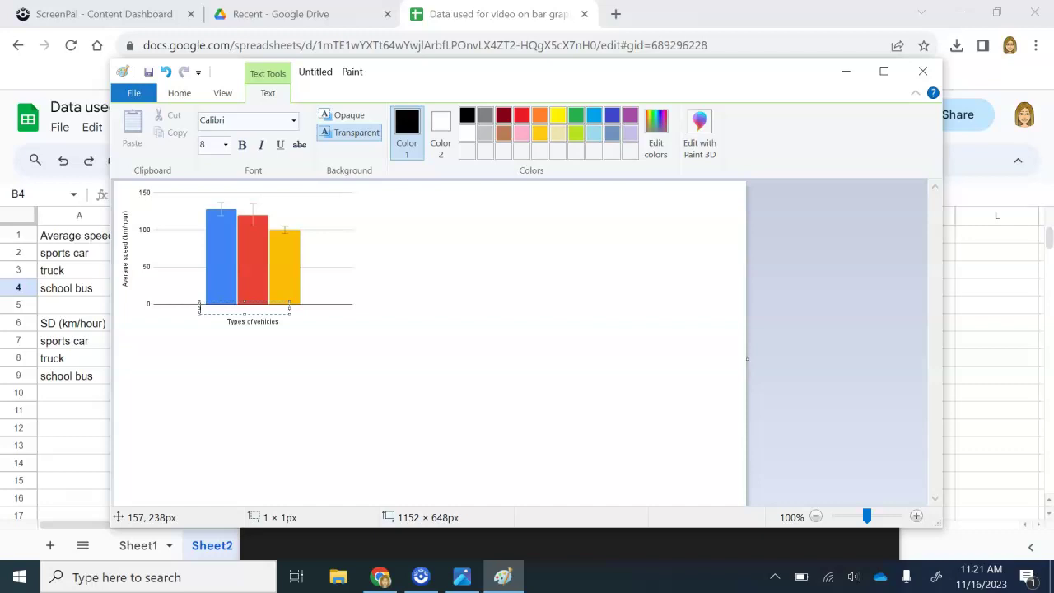
Step: Type 'sports car', 'truck' and 'school bus' under the bars, widen the box, and commit the labels
text(sports car)
key(BackSpace)
key(BackSpace)
key(BackSpace)
key(BackSpace)
key(BackSpace)
key(BackSpace)
key(BackSpace)
key(BackSpace)
key(BackSpace)
key(BackSpace)
text(sports caa)
key(BackSpace)
text(r  truck)
double_click(249, 308)
click(241, 308)
click(262, 308)
text(school bus)
click(290, 311)
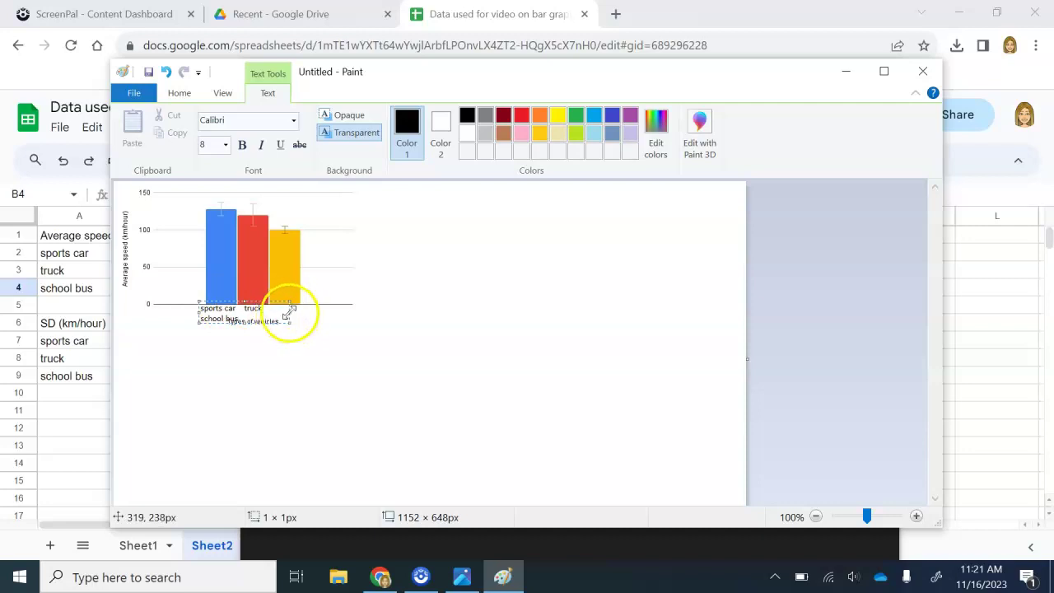
drag(290, 311, 312, 313)
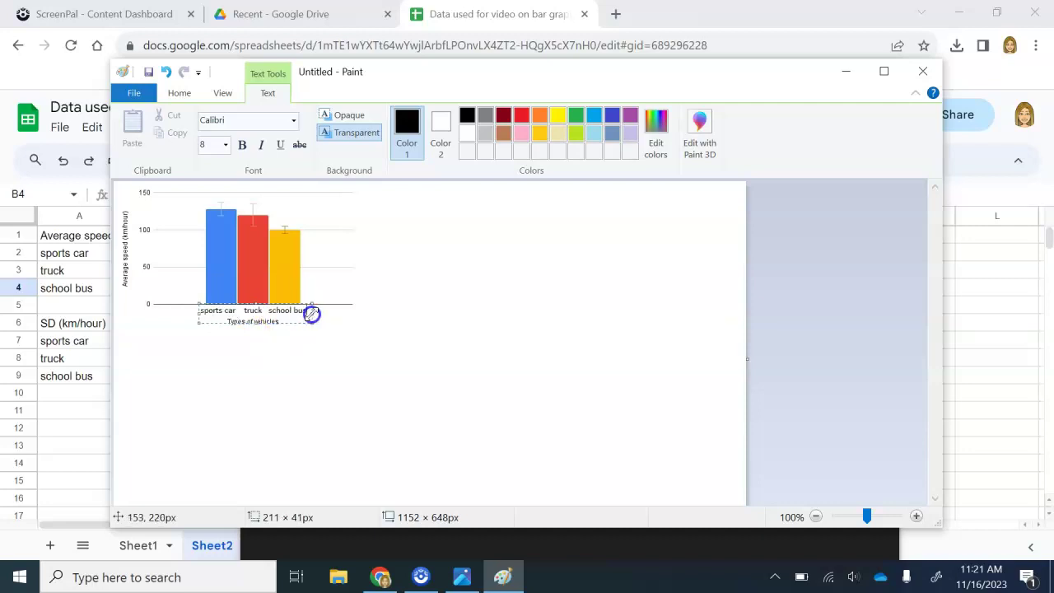
click(445, 332)
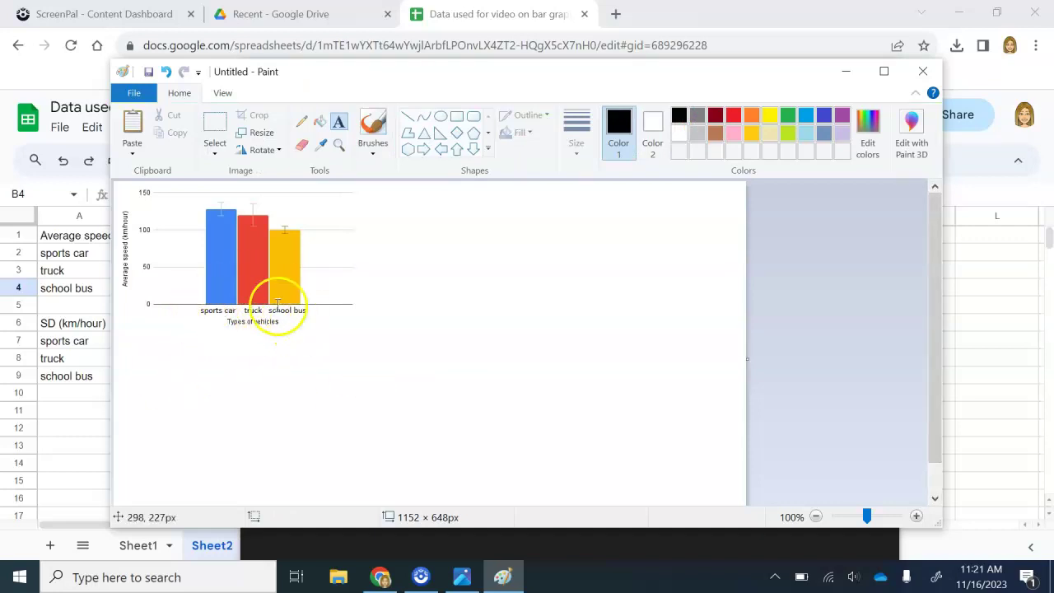
Step: Select the labelled chart with a rectangle, copy it, and close Paint with Alt+F4
click(213, 122)
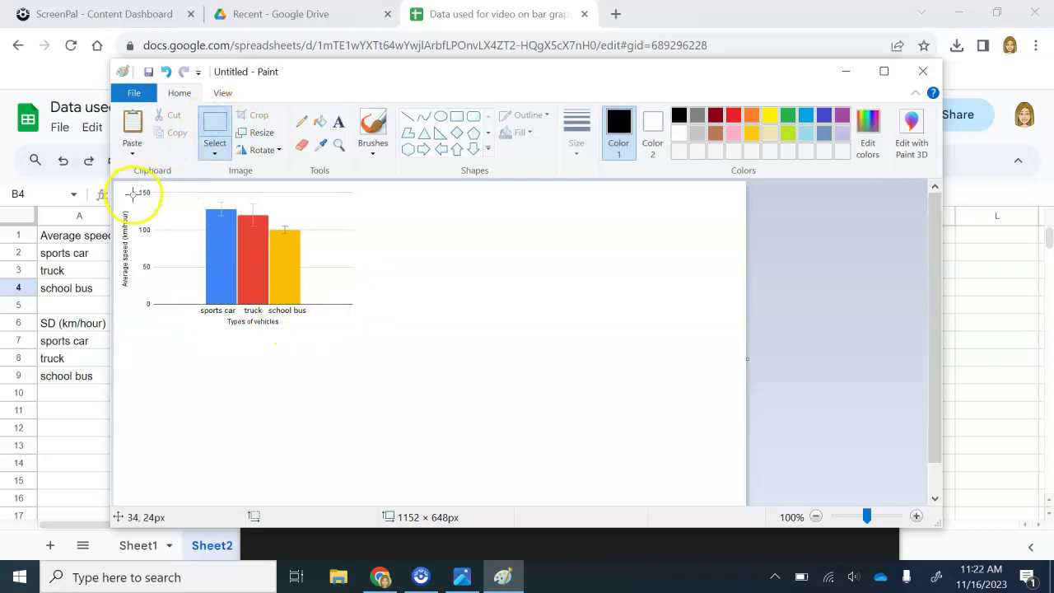
mouse_move(117, 187)
mouse_down()
mouse_move(147, 295)
mouse_move(371, 323)
mouse_move(363, 336)
mouse_up()
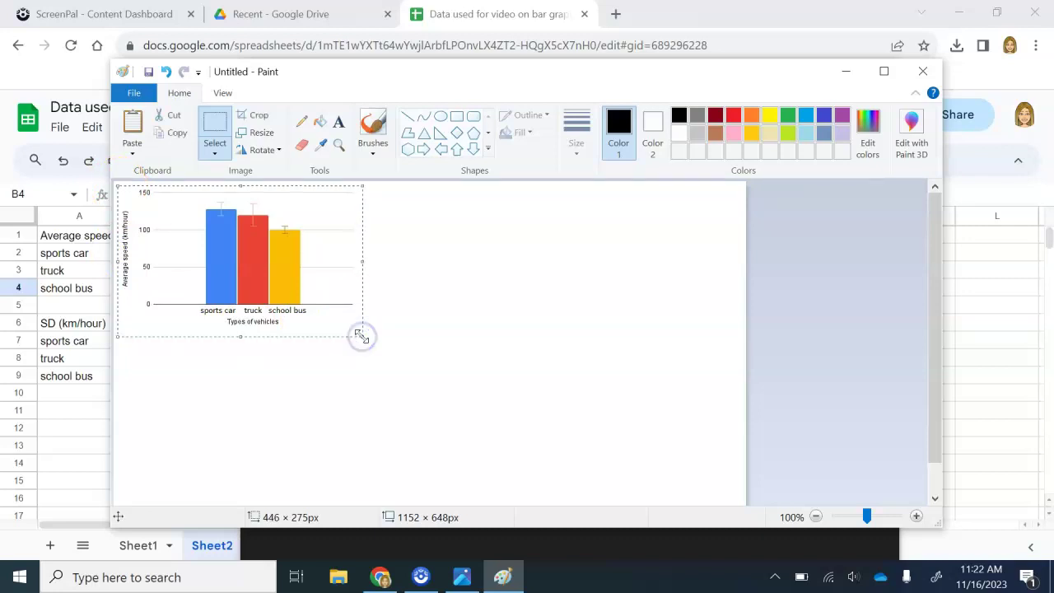
click(170, 134)
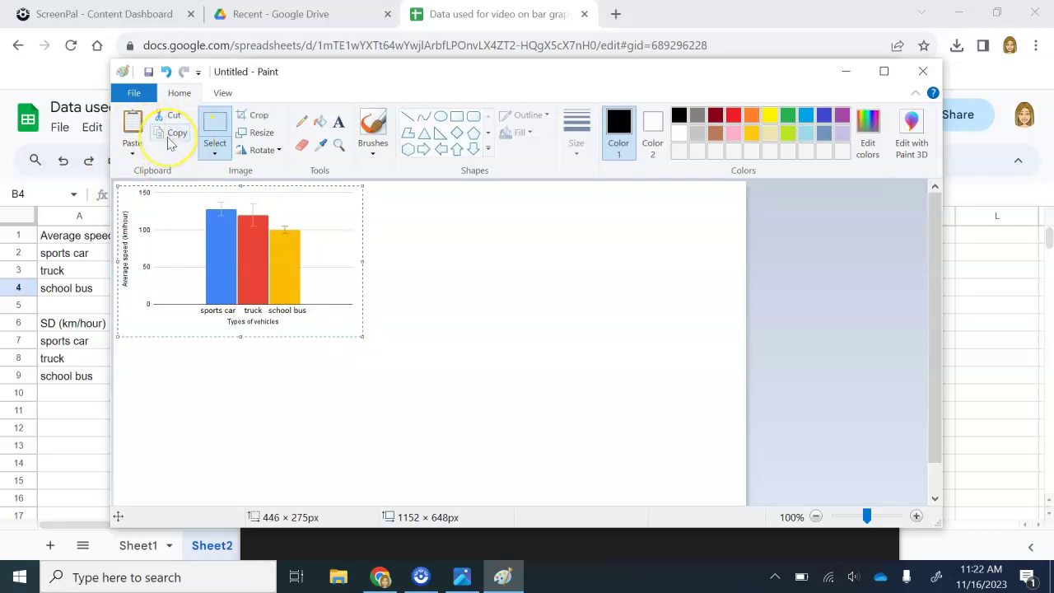
click(171, 138)
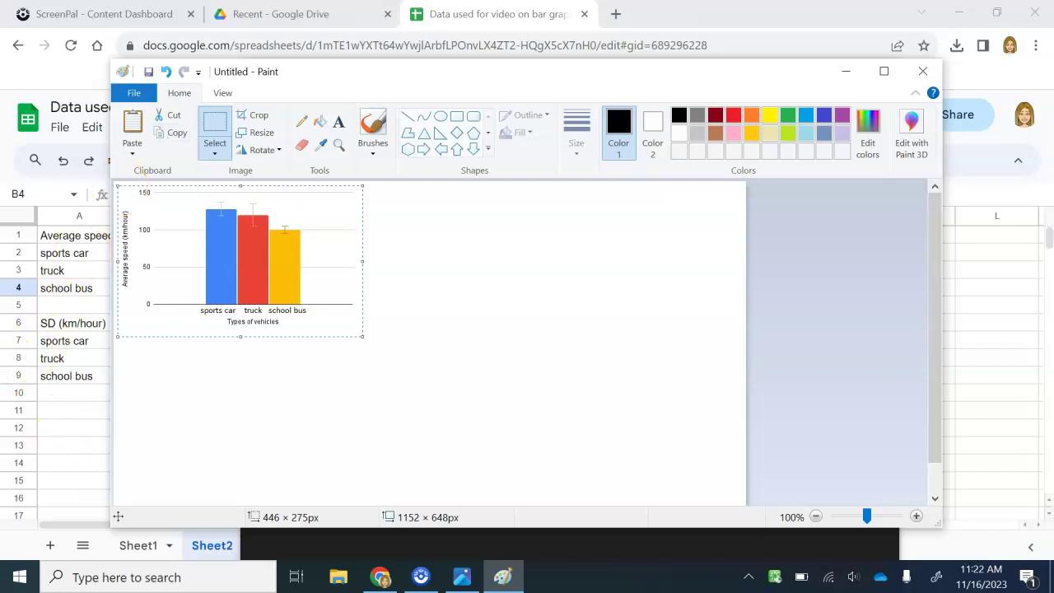
key(alt+F4)
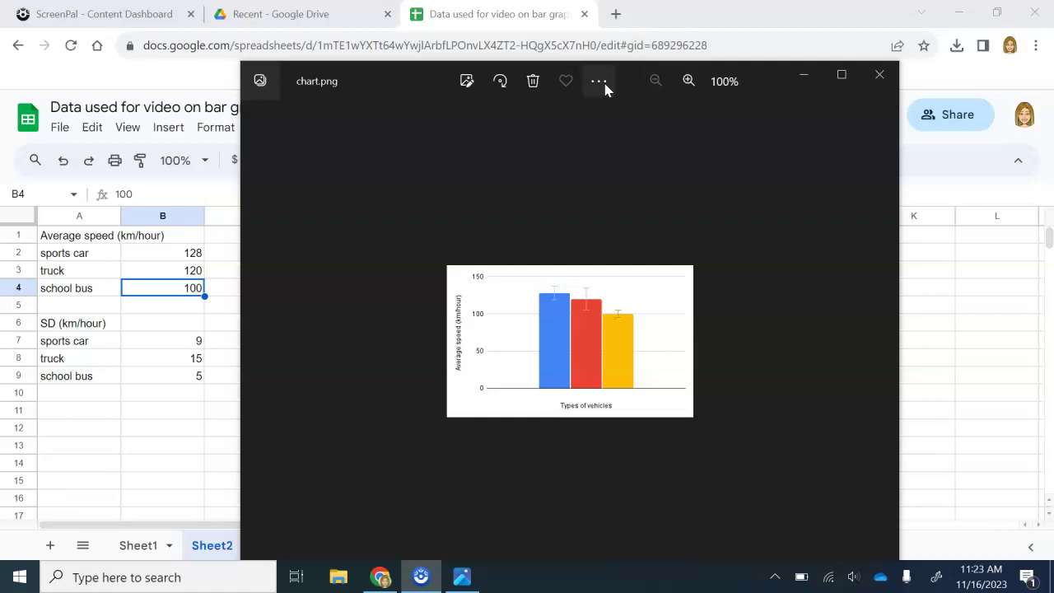
Step: Copy chart.png to the clipboard again from the Photos See more menu
click(599, 83)
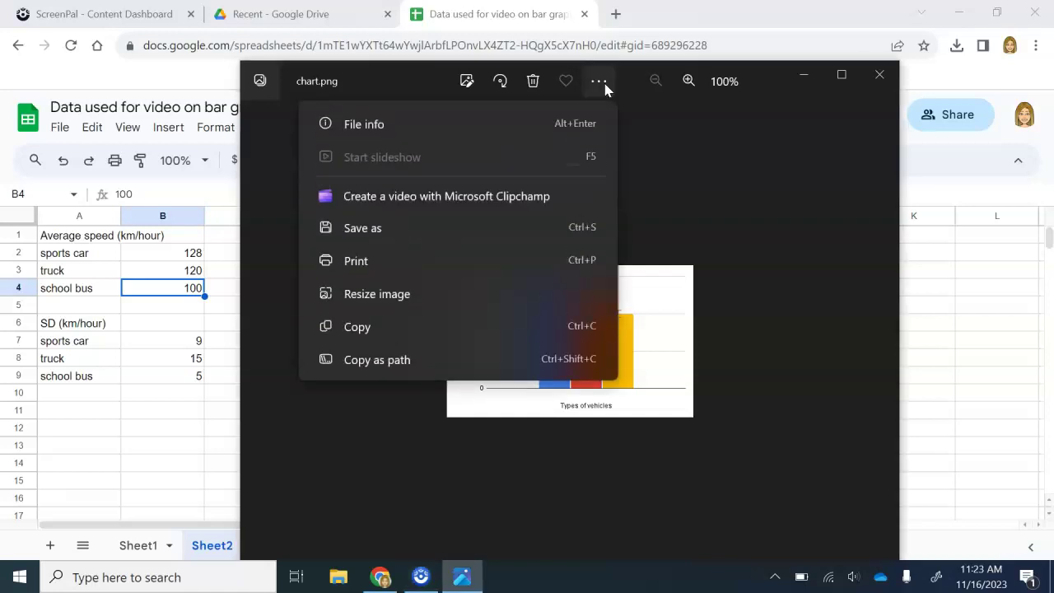
click(356, 328)
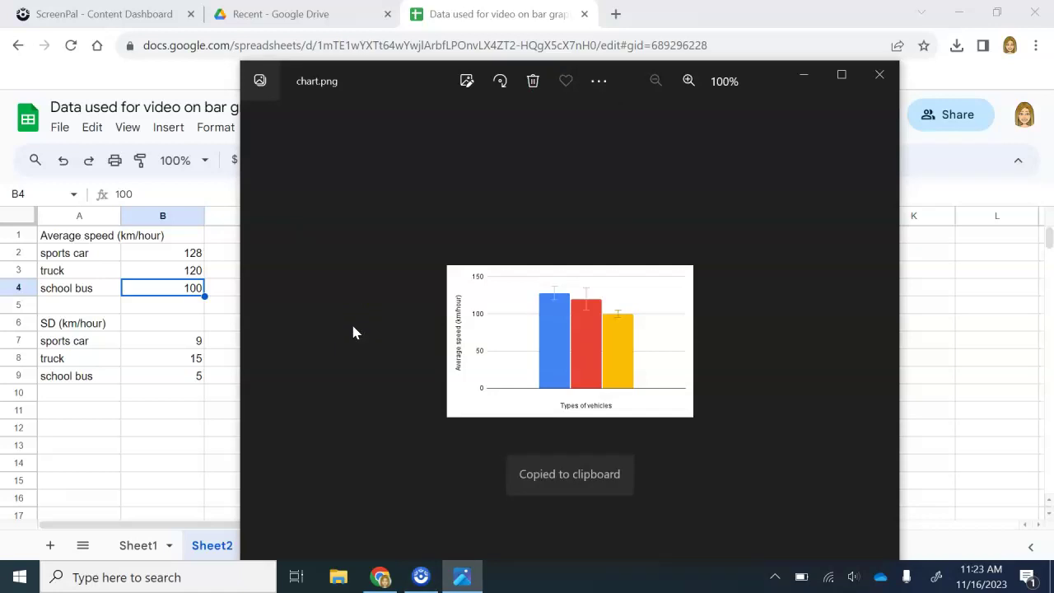
click(72, 581)
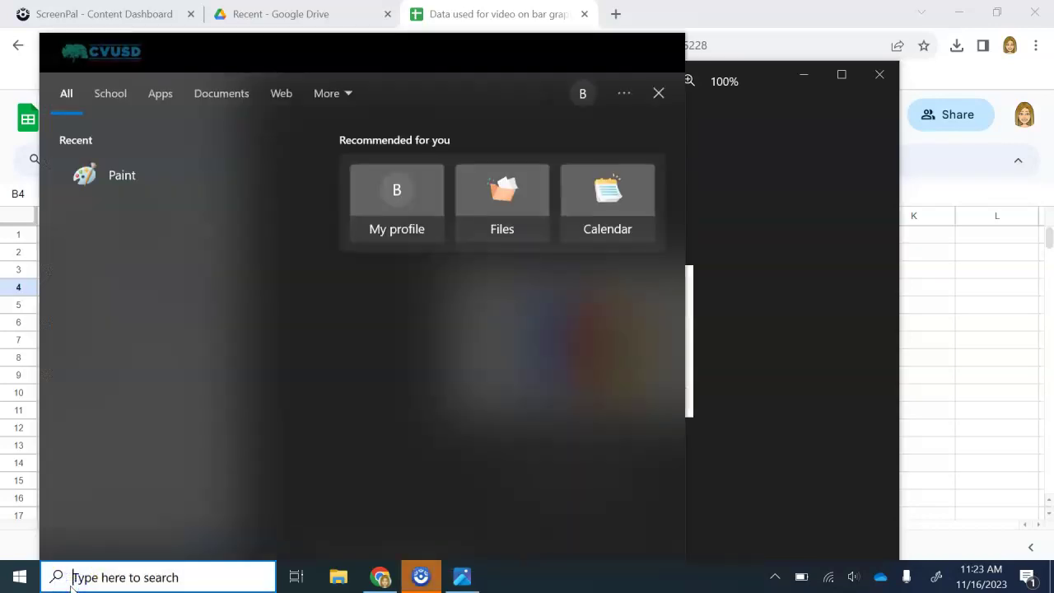
Step: Search 'wor' in Windows search and launch Microsoft Word from Best match
text(wor)
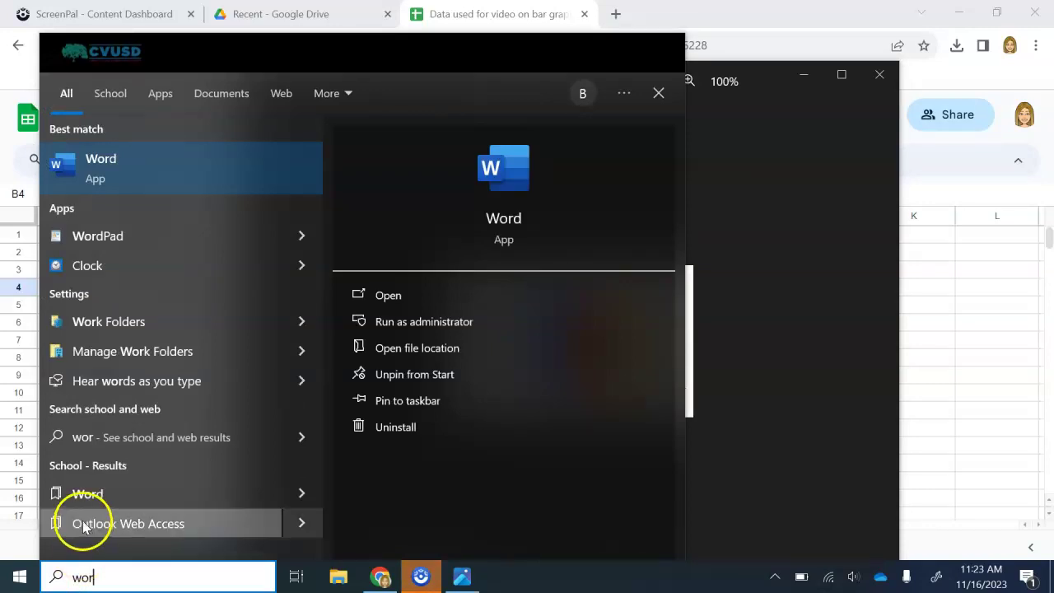
click(151, 168)
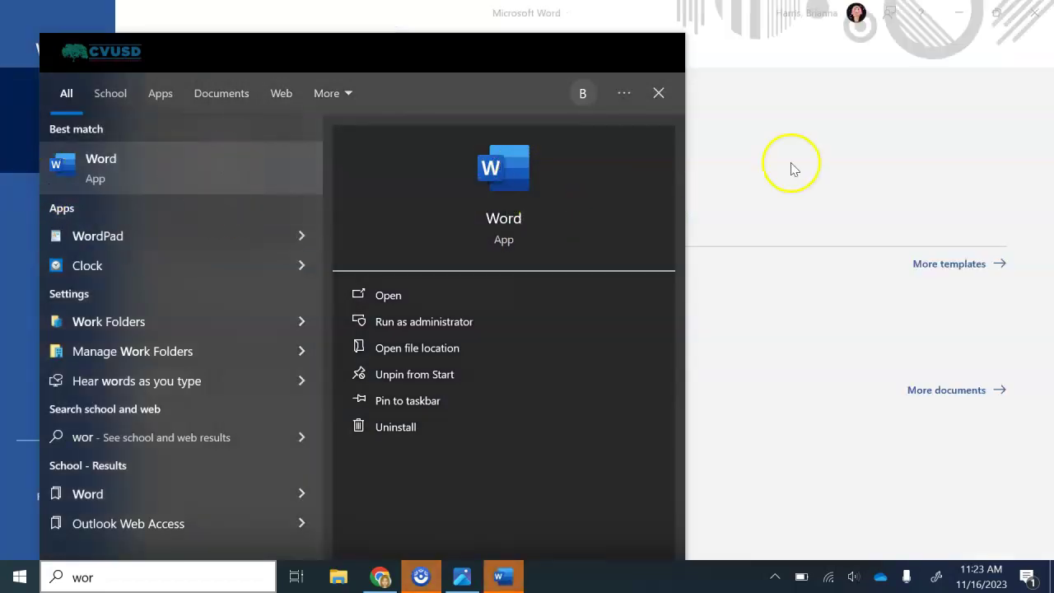
click(658, 93)
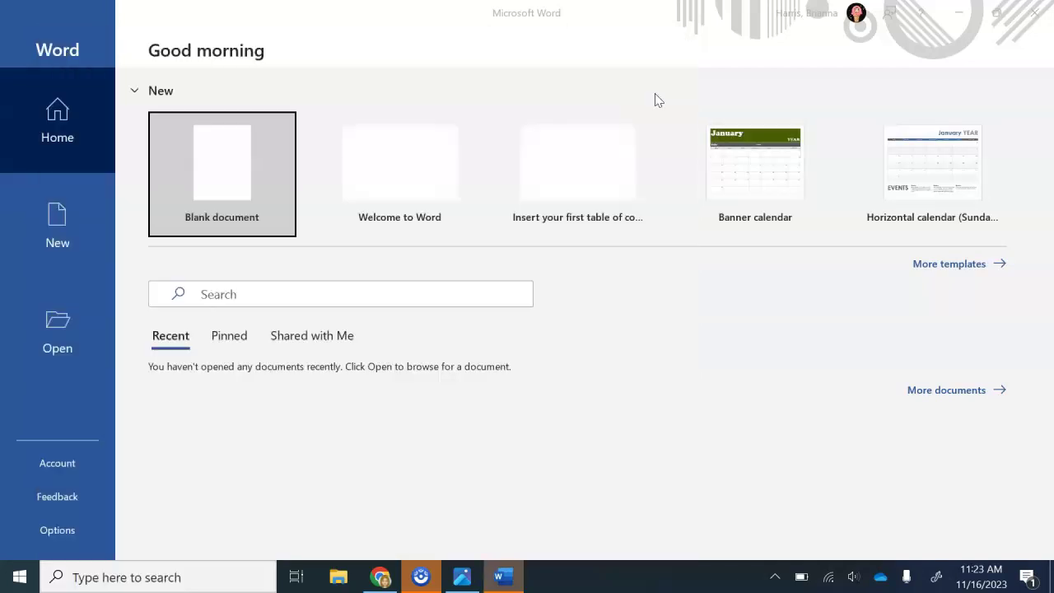
Step: Create a blank document, Document1, and paste the speed chart with error bars into it
click(247, 170)
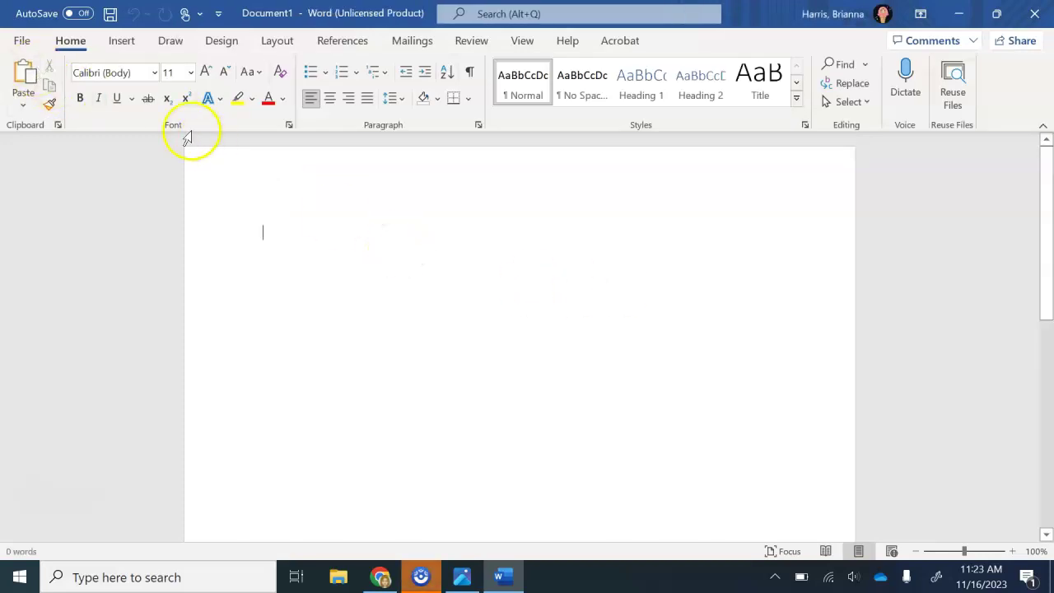
click(23, 79)
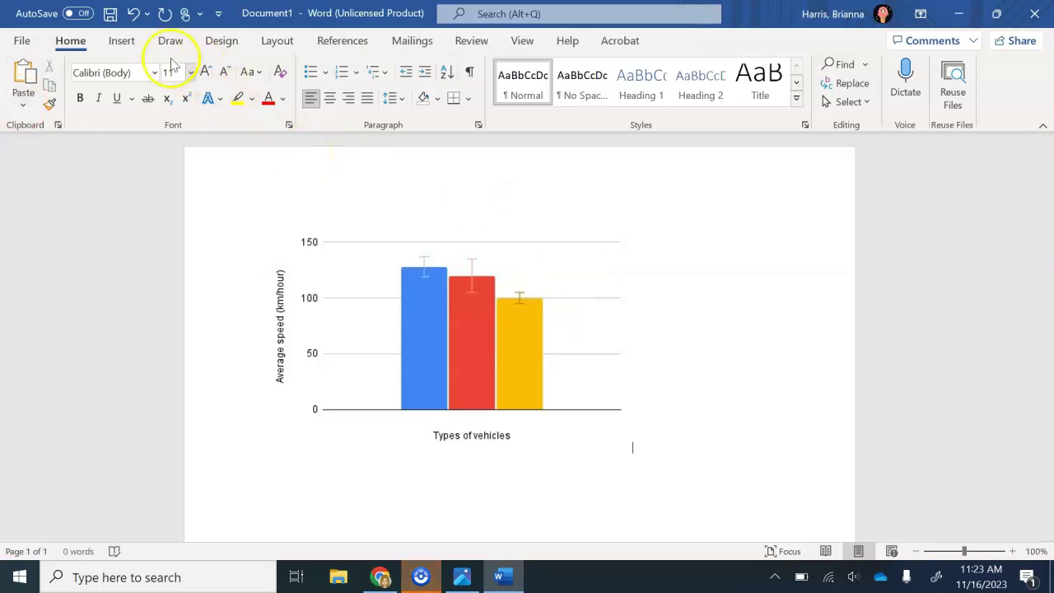
click(122, 41)
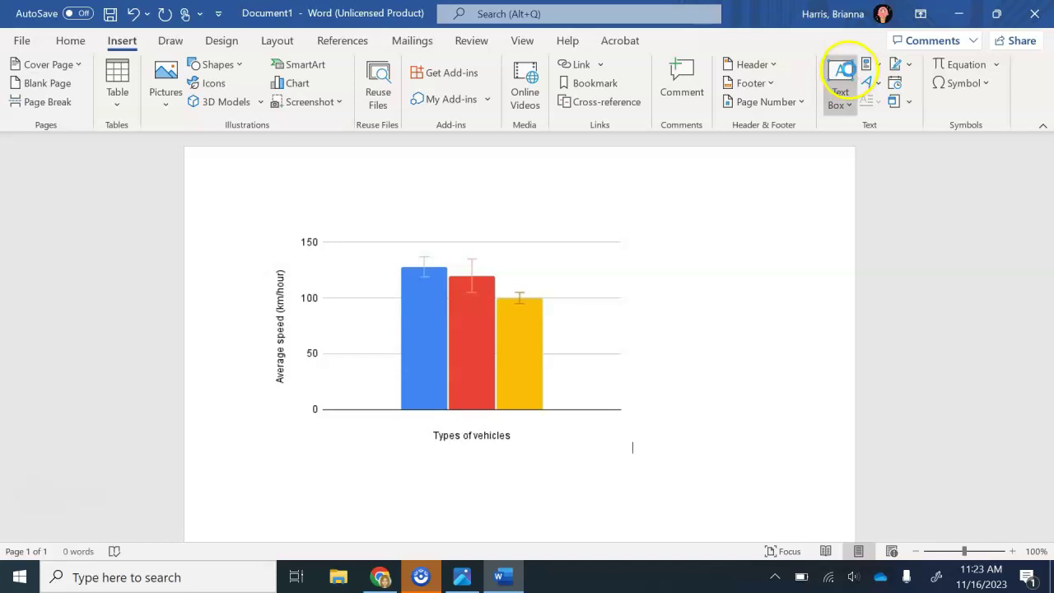
Step: Insert a Simple Text Box and type 'sports car Truck School bus' into it
click(839, 89)
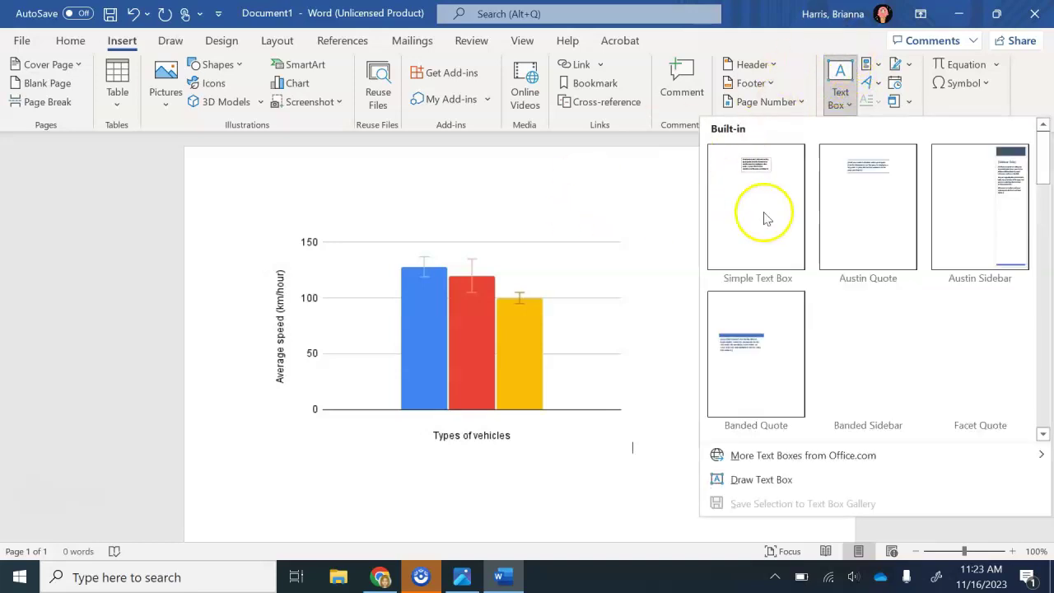
click(758, 170)
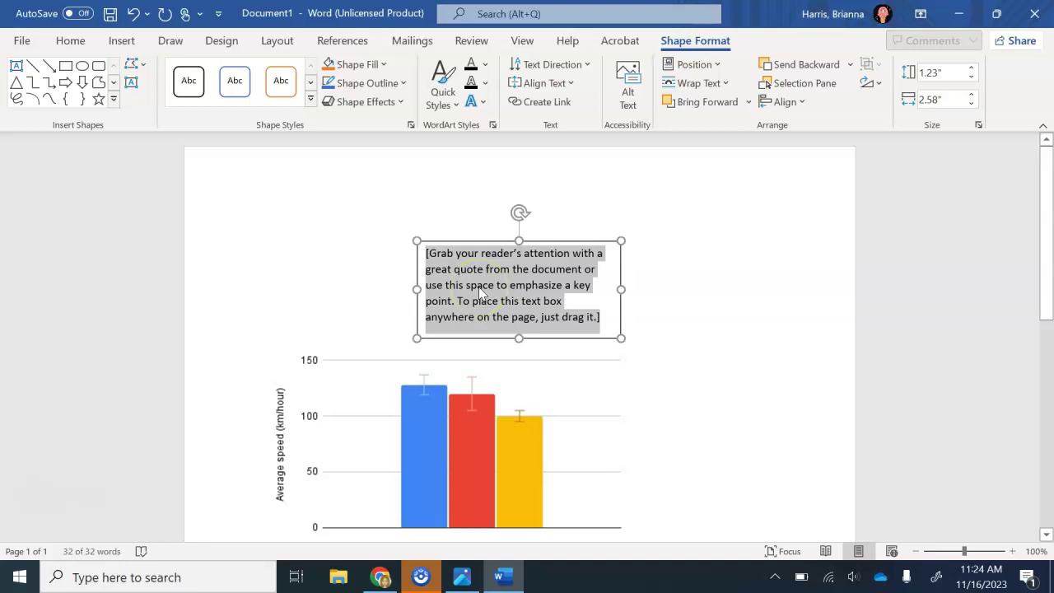
text(sports car)
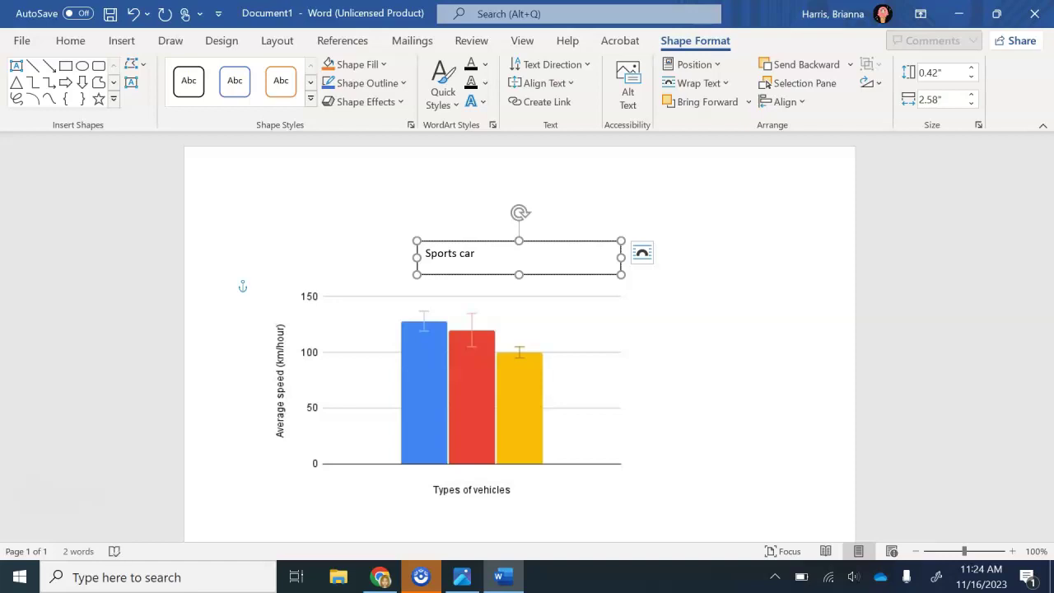
text(   Truck   School bus)
Step: Set the label box to In Front of Text with No Fill and No Outline
click(641, 256)
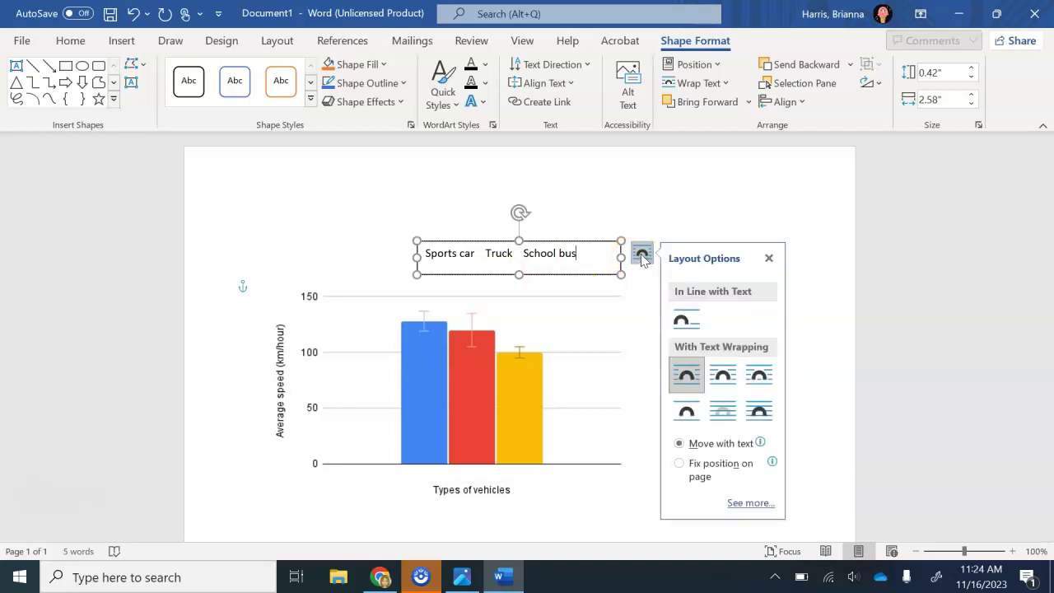
click(759, 412)
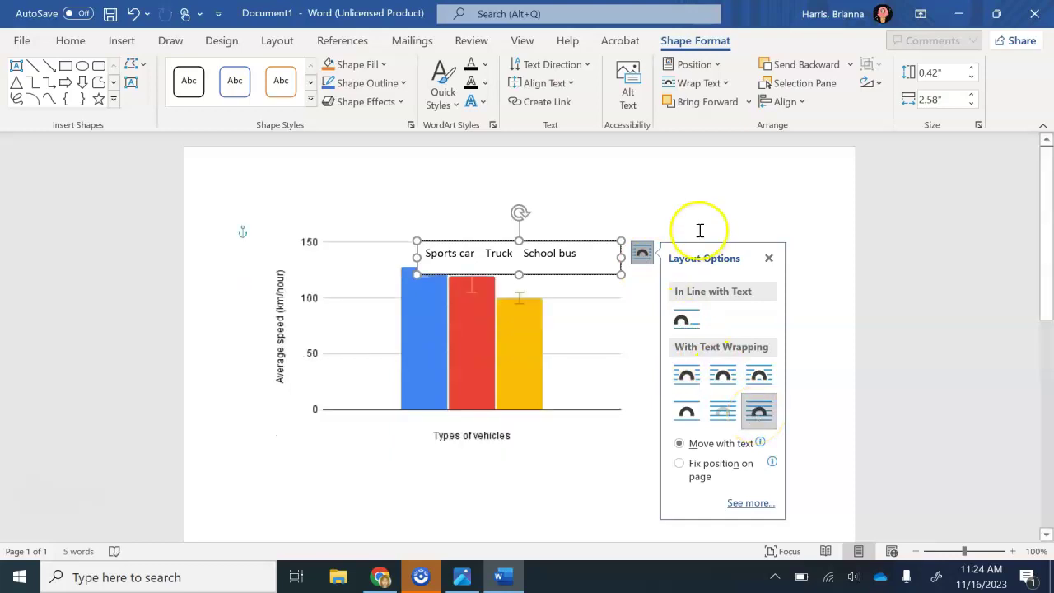
click(770, 259)
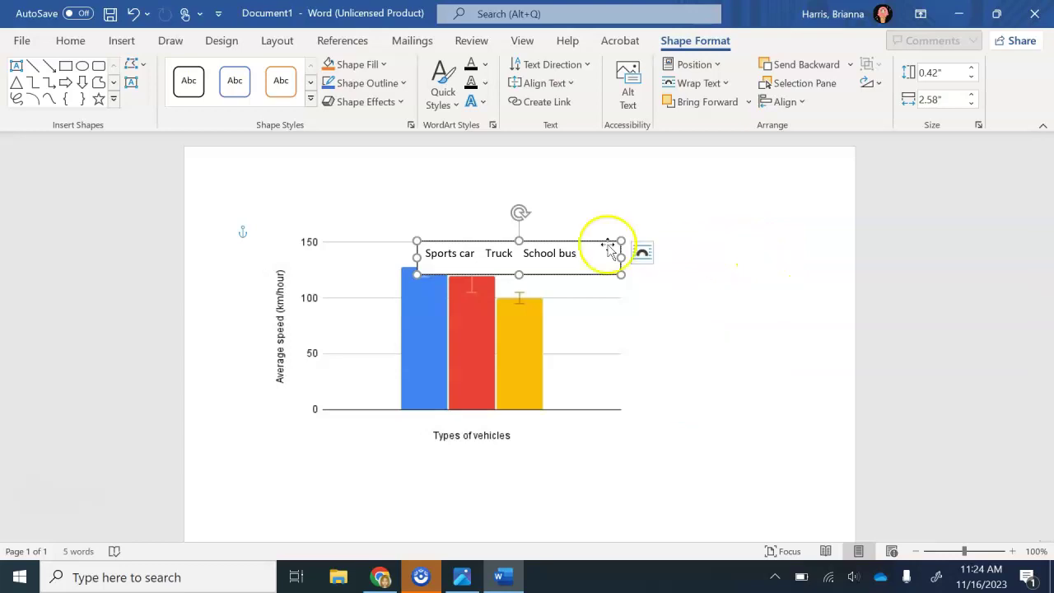
click(362, 65)
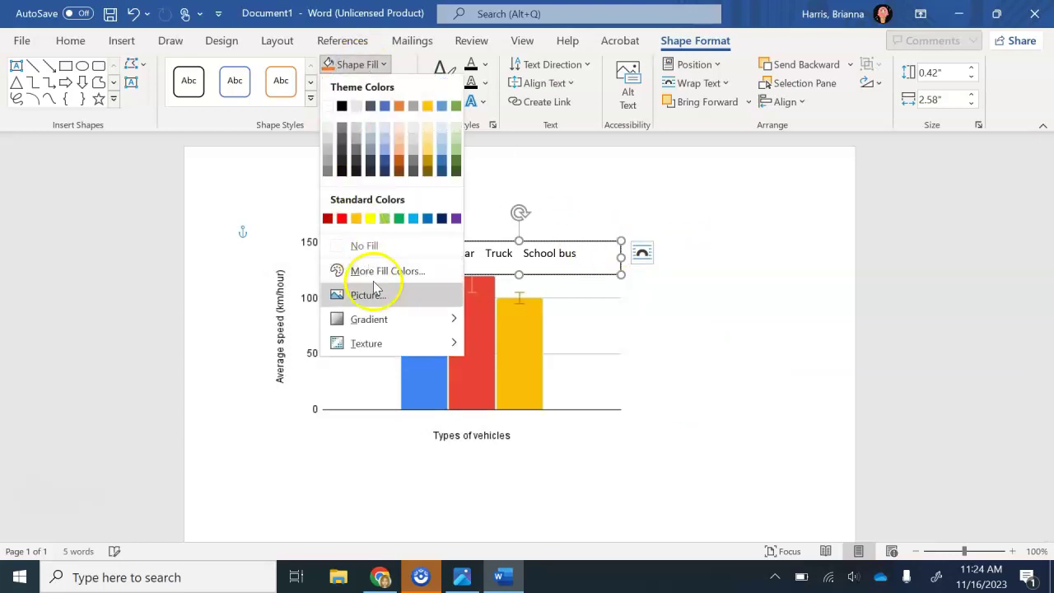
click(369, 245)
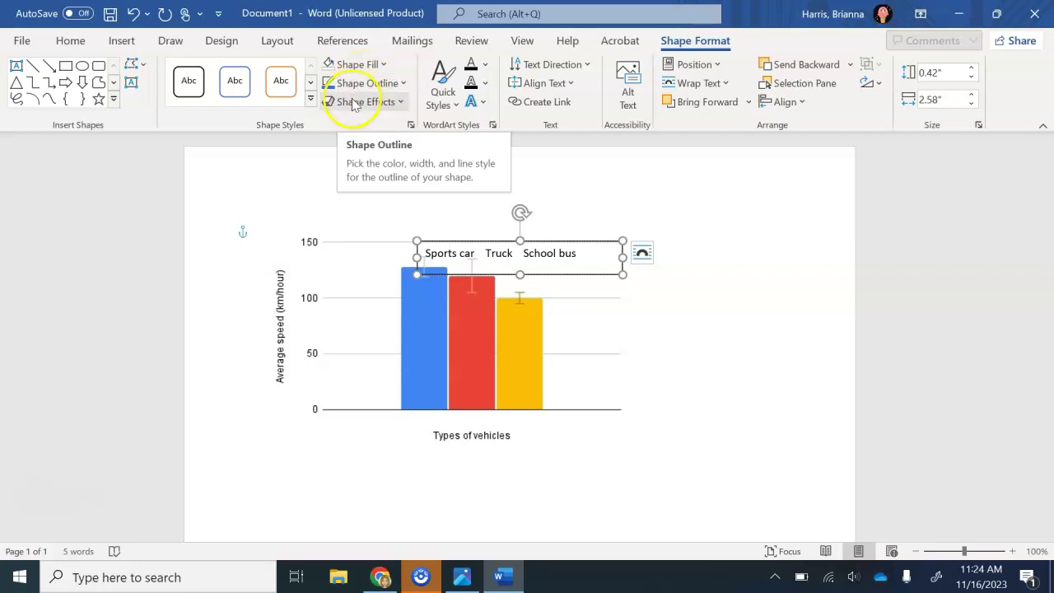
click(377, 84)
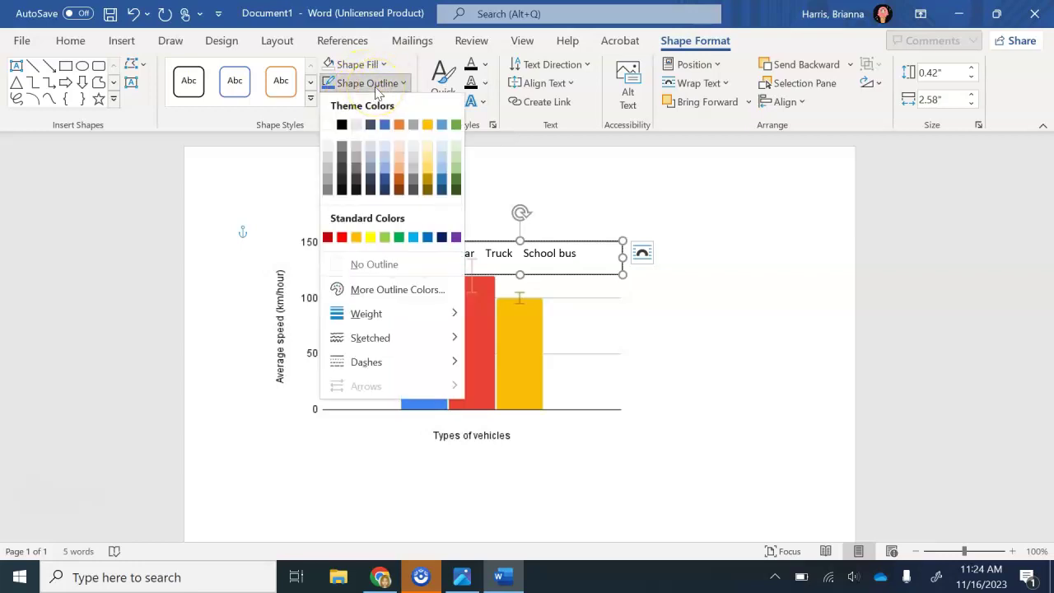
click(366, 264)
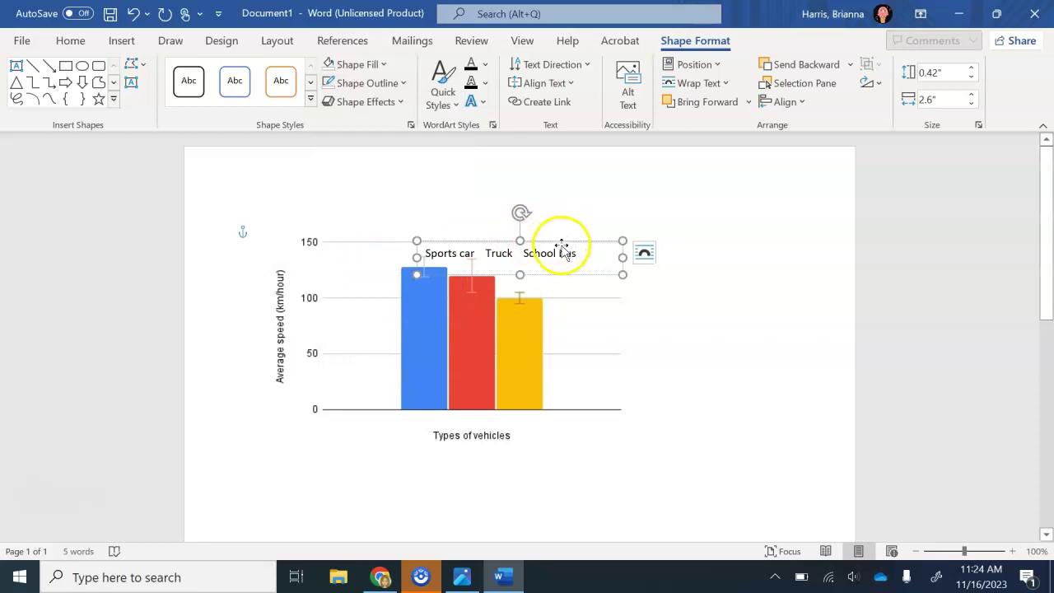
Step: Drag the label box onto the x-axis so each vehicle name sits under its bar
drag(562, 250, 532, 408)
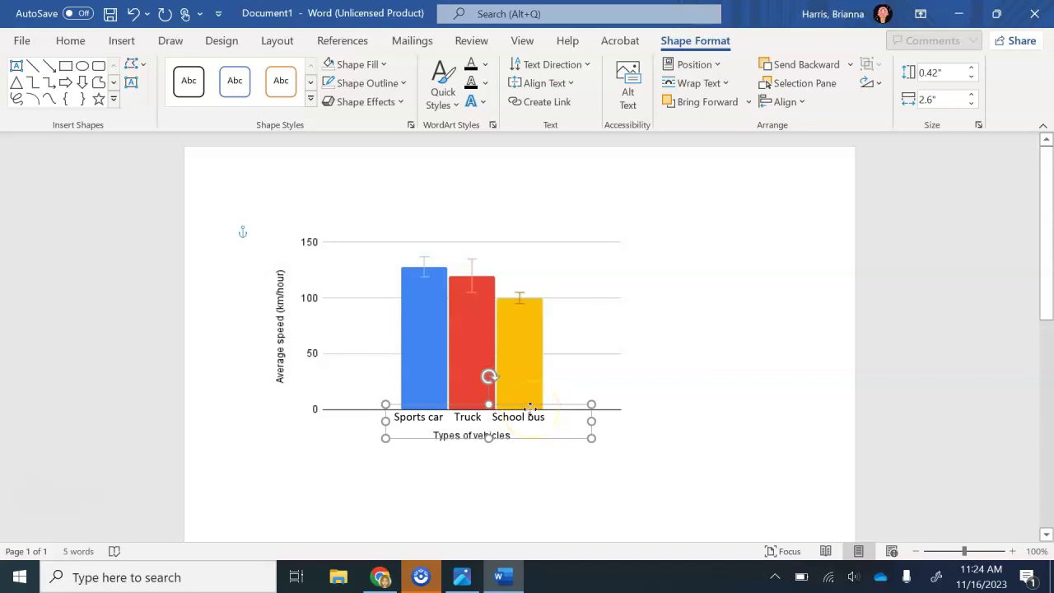
click(799, 265)
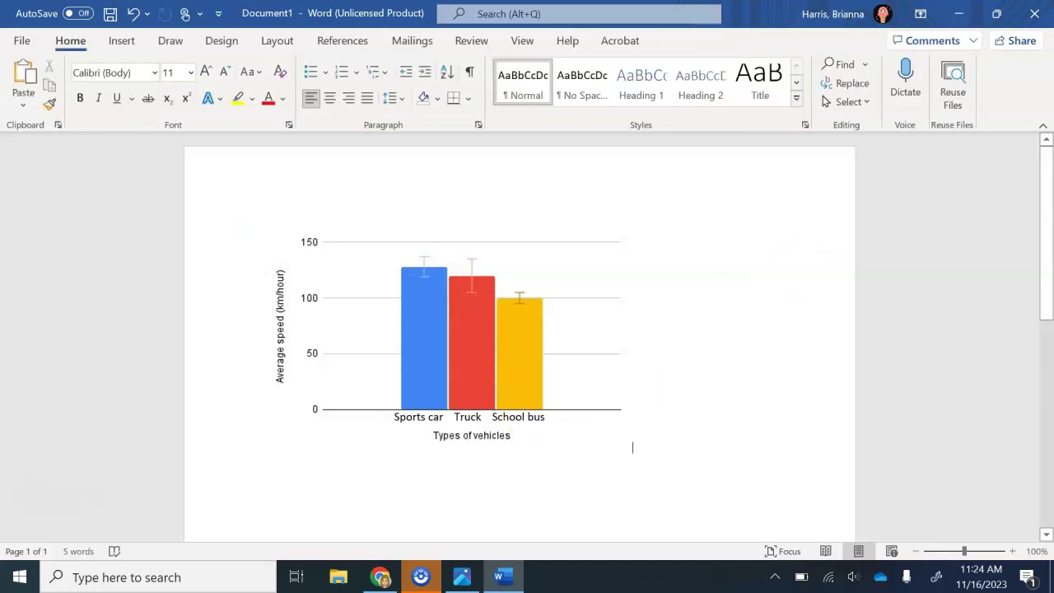
click(651, 357)
click(758, 337)
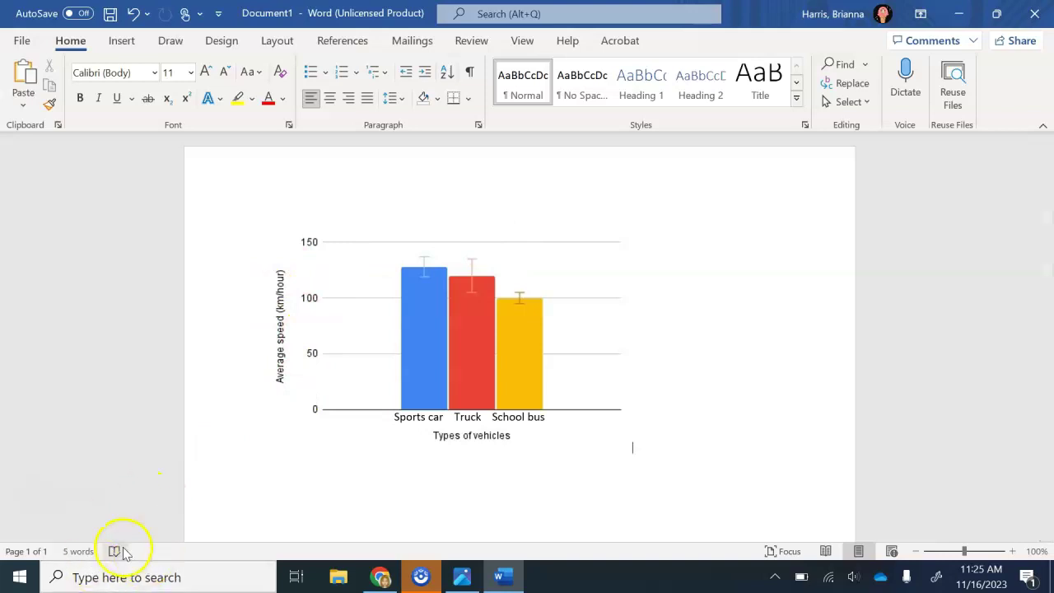
Step: Launch Snipping Tool by searching 'snipp' in Windows search
click(97, 582)
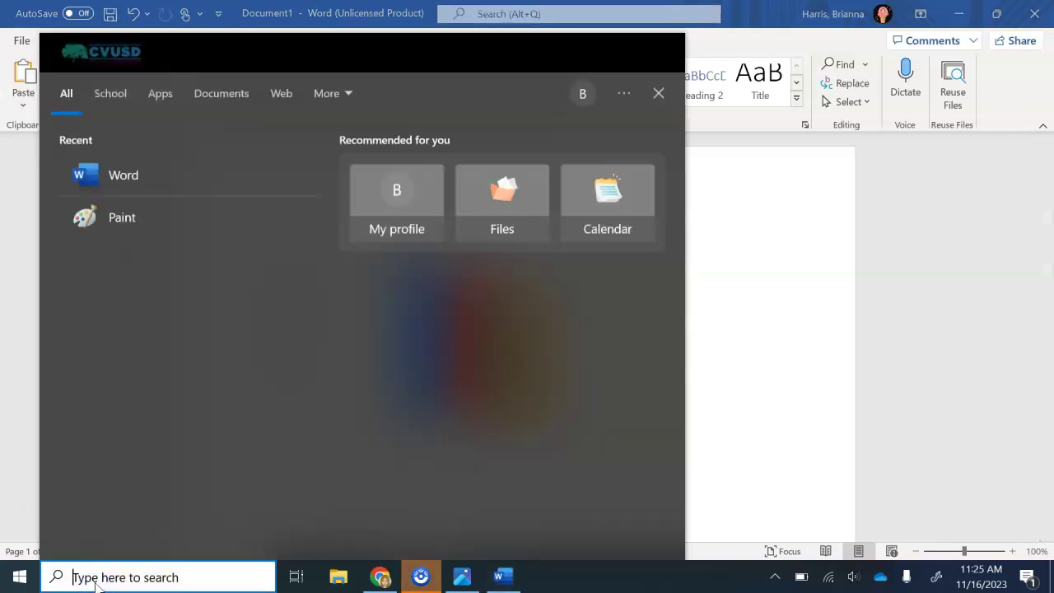
text(snipp)
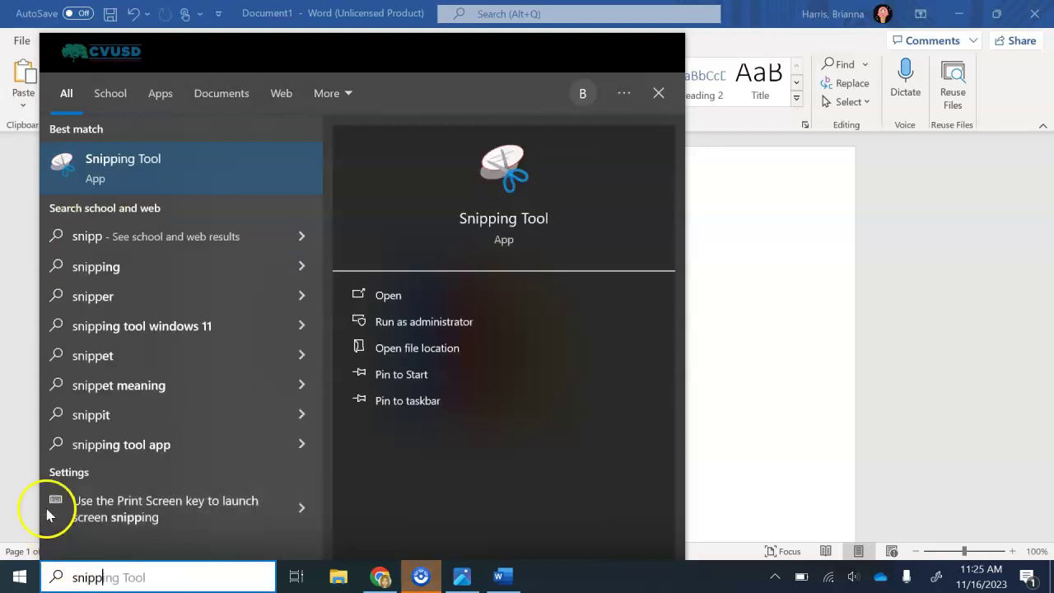
click(145, 173)
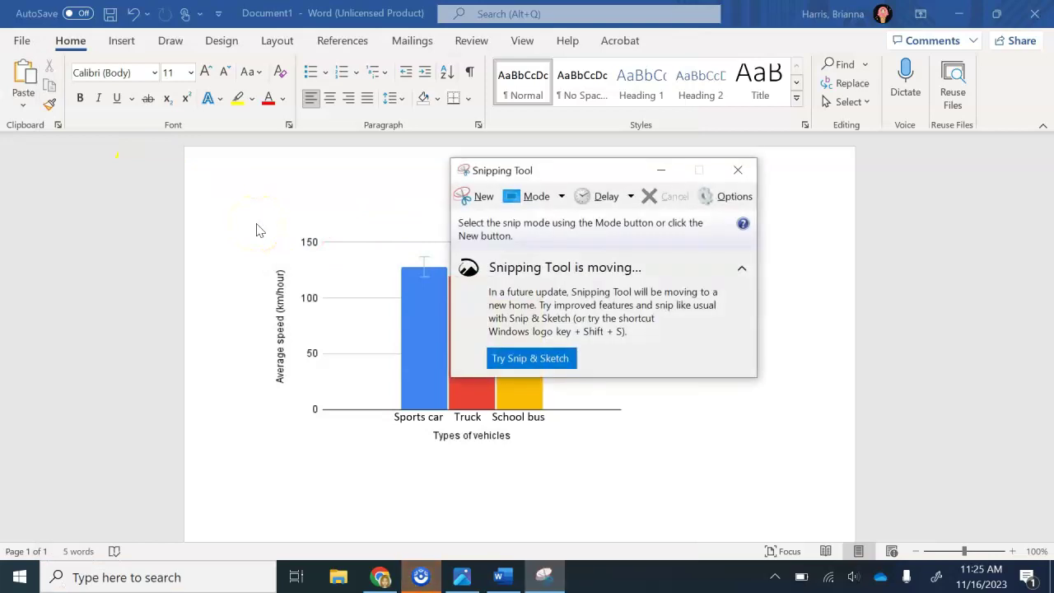
click(508, 154)
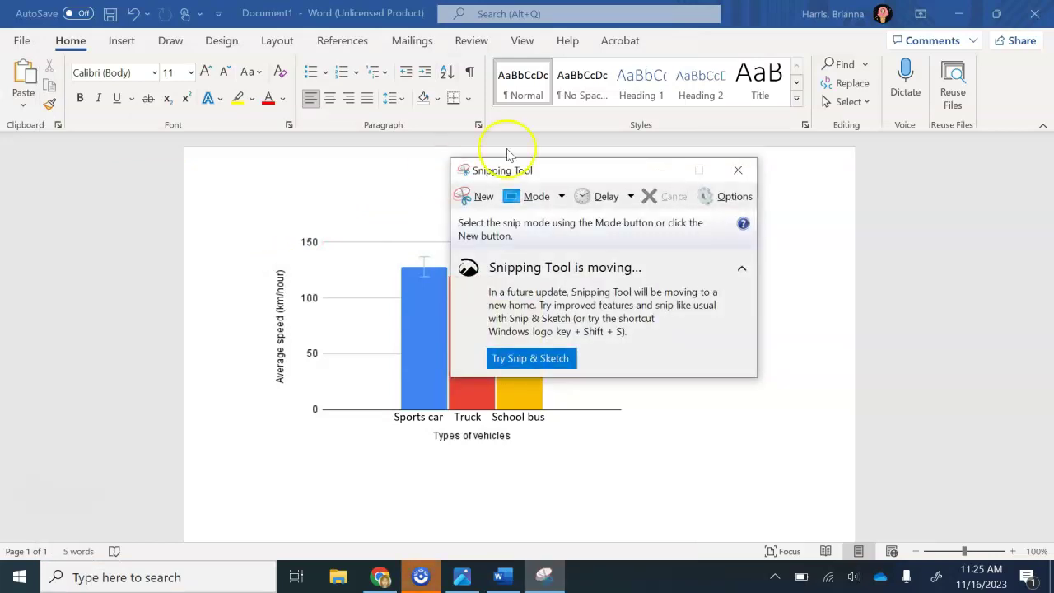
Step: Snip the Word chart with its vehicle labels and copy the snip via Edit > Copy
click(479, 200)
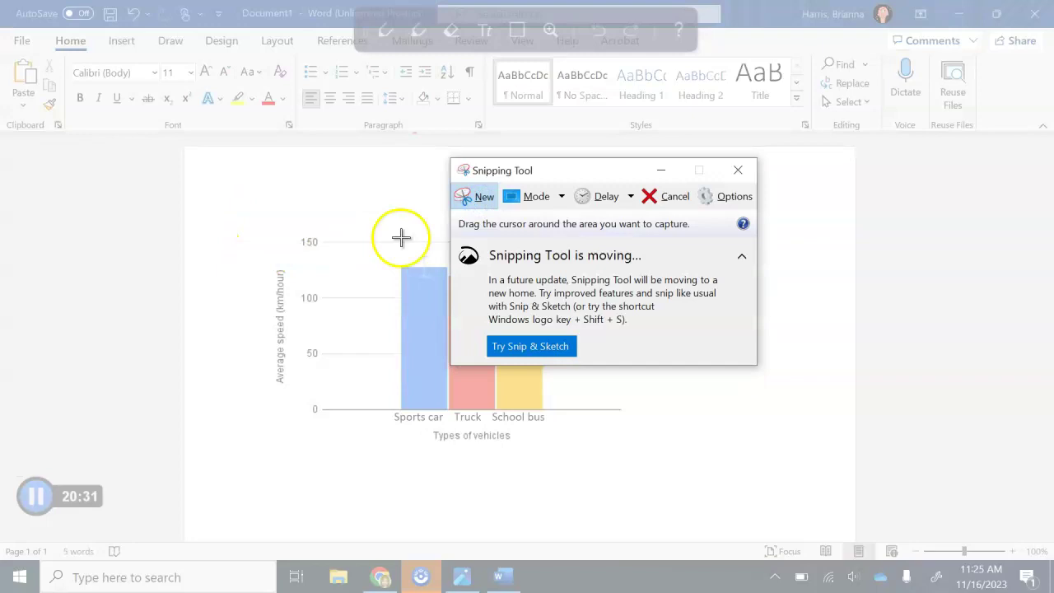
drag(263, 225, 628, 449)
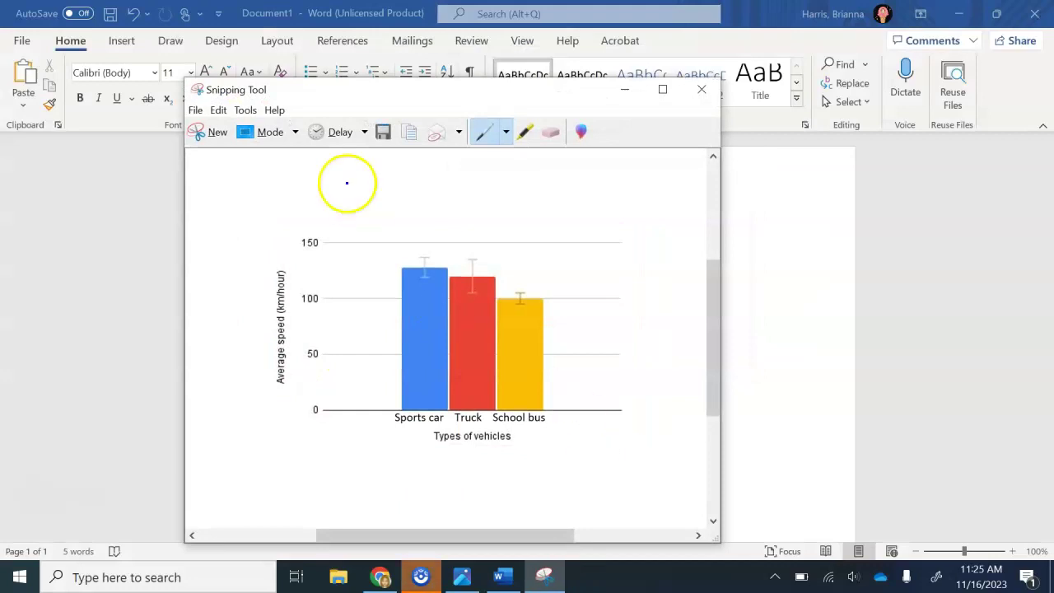
click(198, 114)
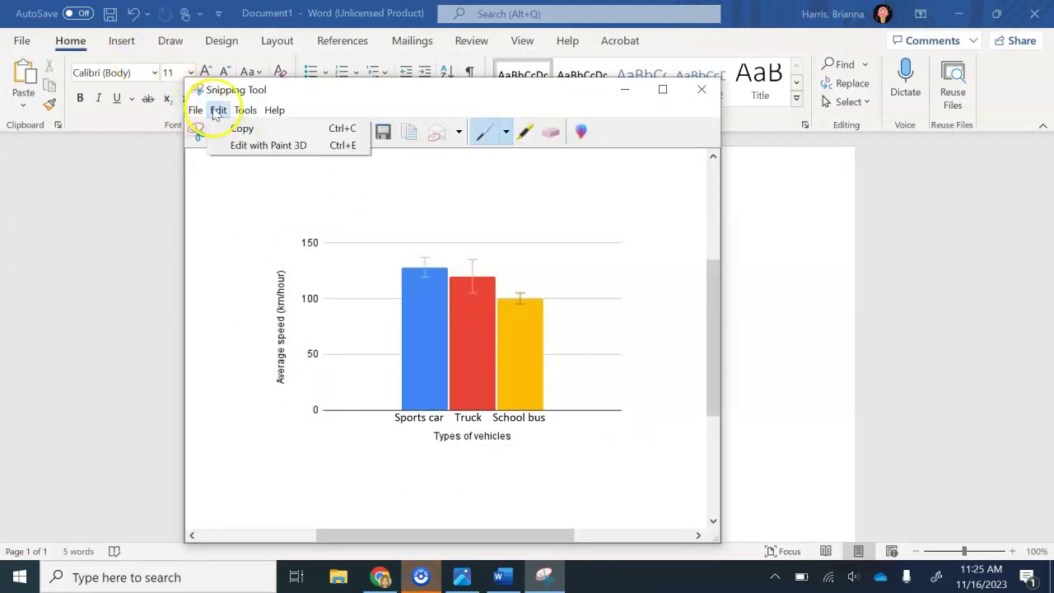
click(218, 112)
click(222, 111)
click(210, 127)
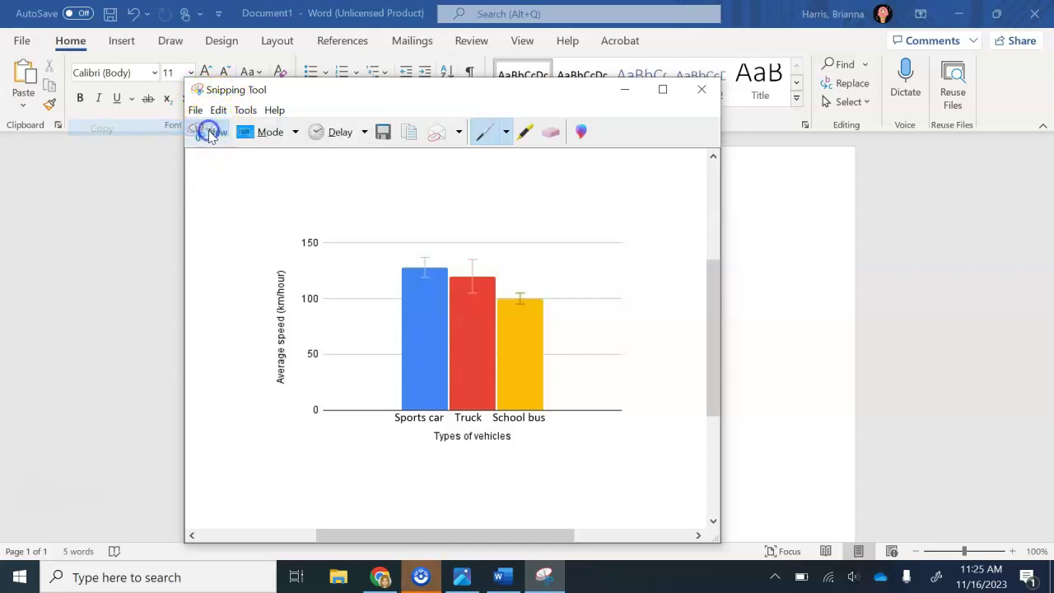